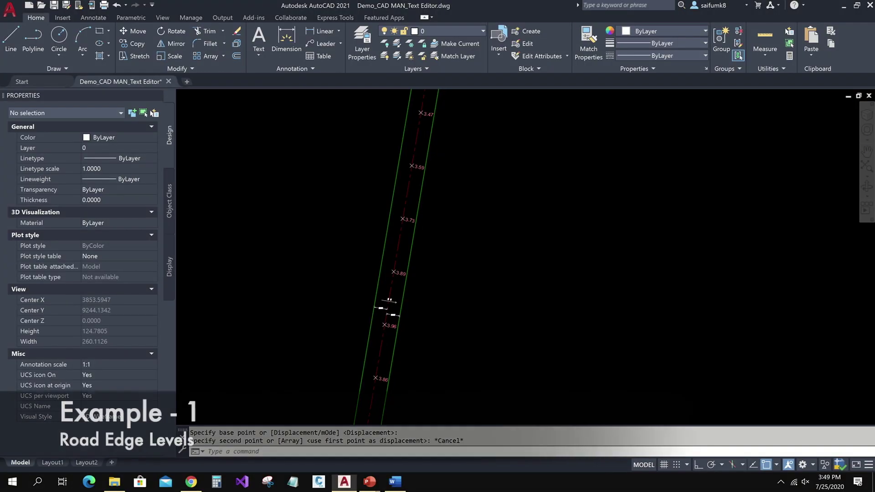
Zoom in on the road drawing to show spot elevation labels such as 3.73, 3.89 and 3.96
scroll(383, 324, "up", 4)
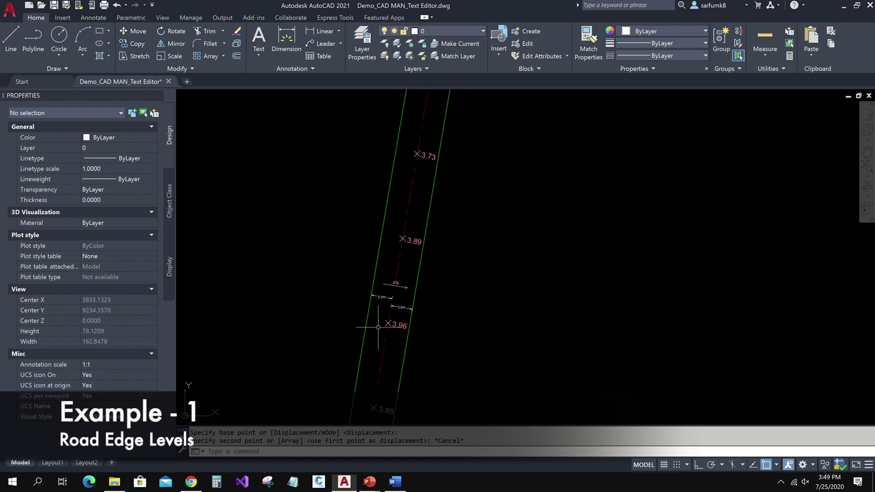
scroll(408, 293, "up", 4)
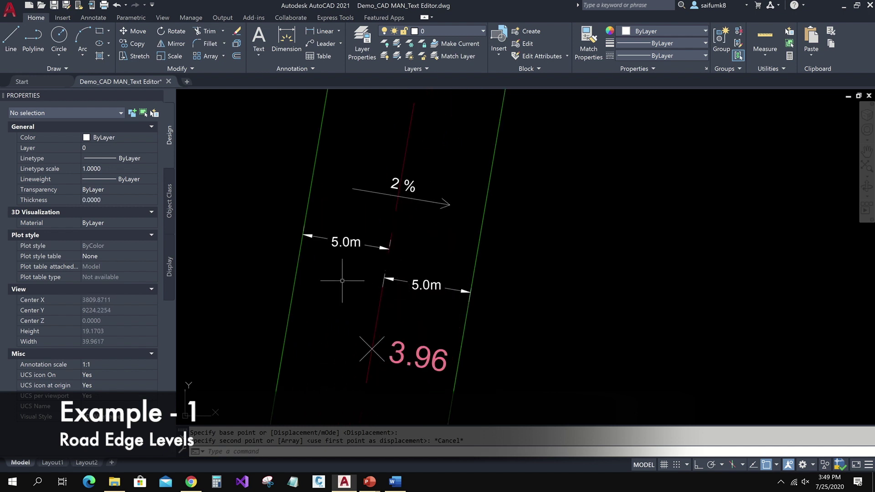
scroll(453, 229, "down", 4)
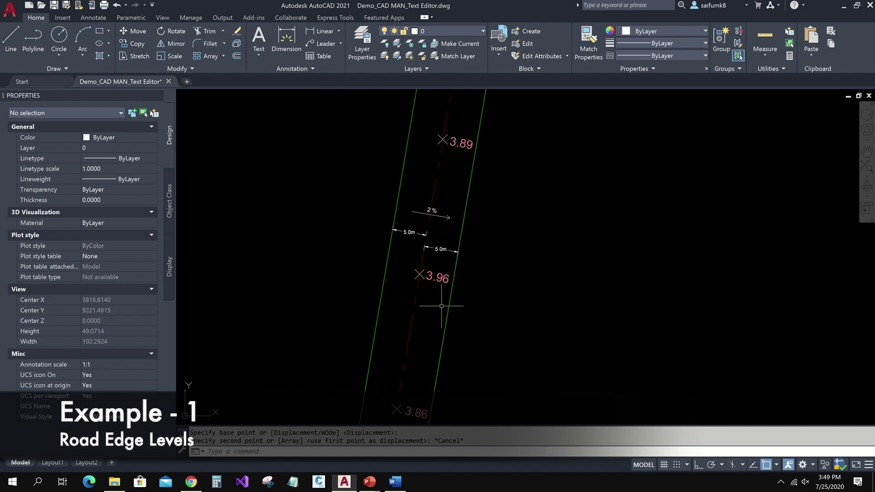
scroll(442, 309, "down", 2)
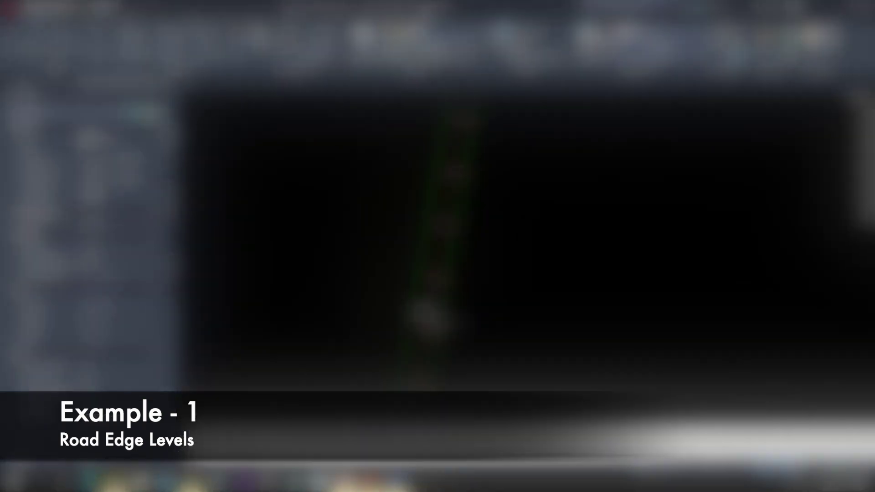
scroll(408, 294, "up", 5)
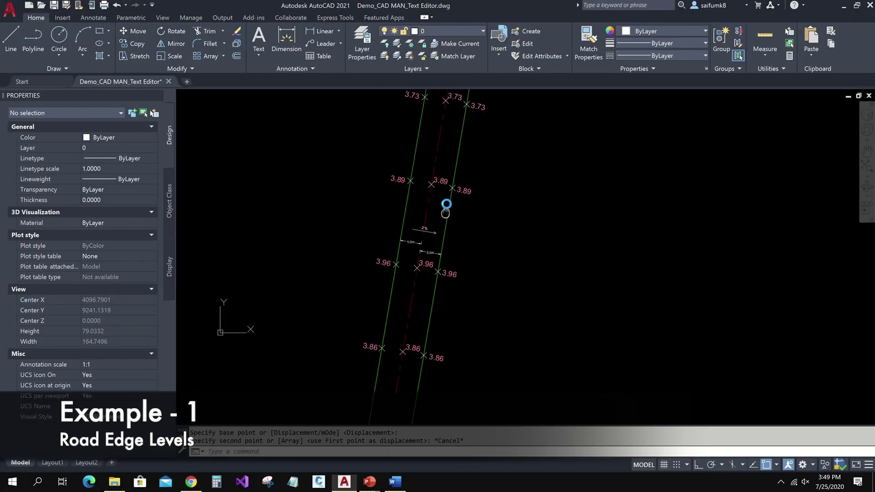
middle_click_drag(459, 220, 452, 251)
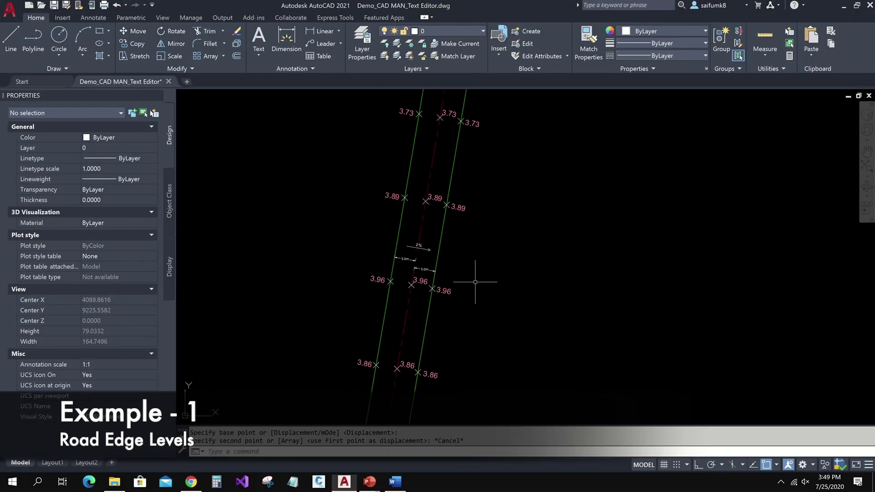
scroll(410, 263, "up", 6)
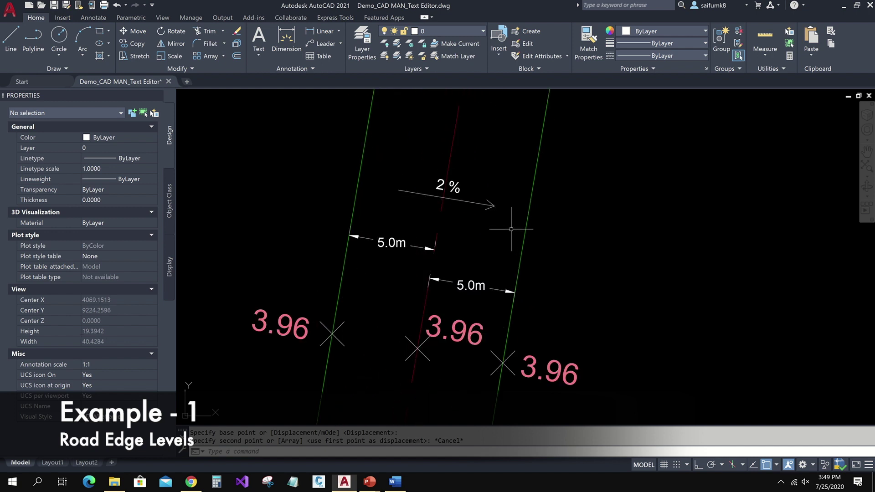
scroll(513, 253, "down", 2)
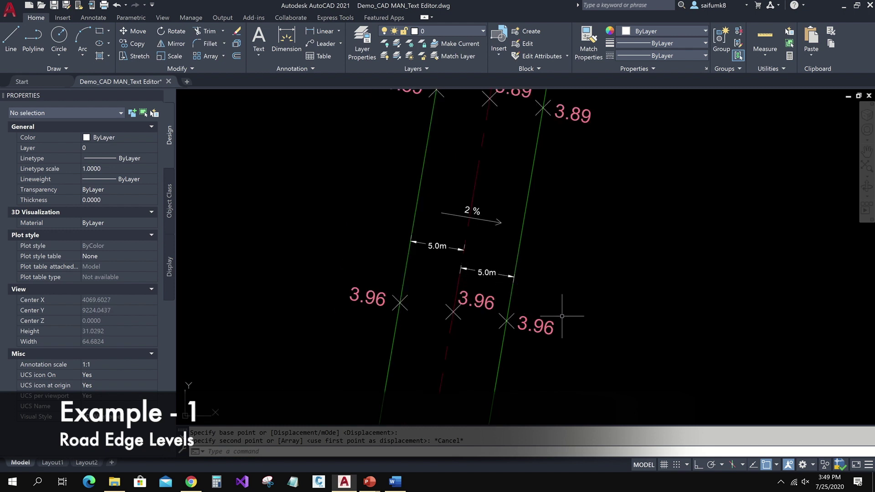
scroll(512, 305, "down", 4)
scroll(512, 306, "down", 8)
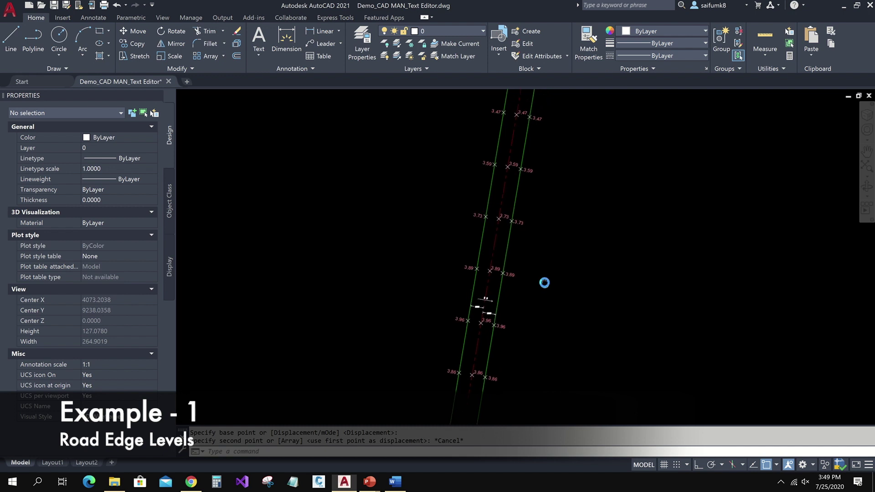
type("z")
key("Return")
key("Return")
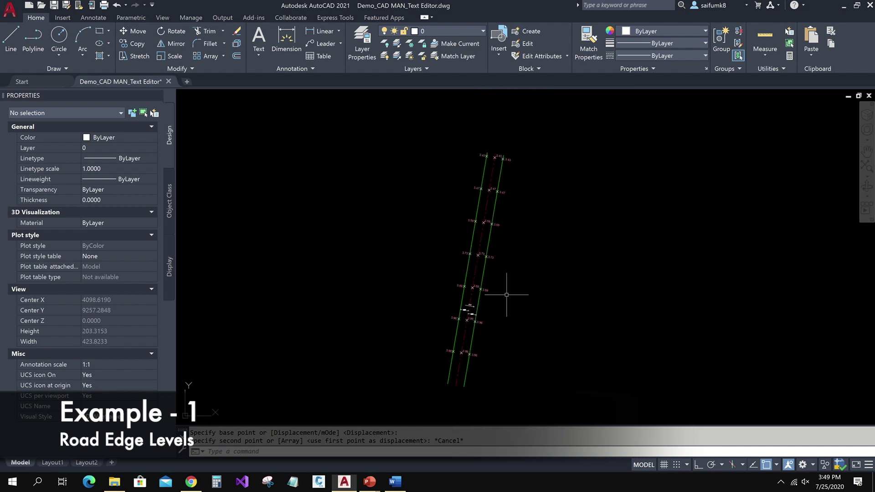
left_click_drag(508, 293, 529, 238)
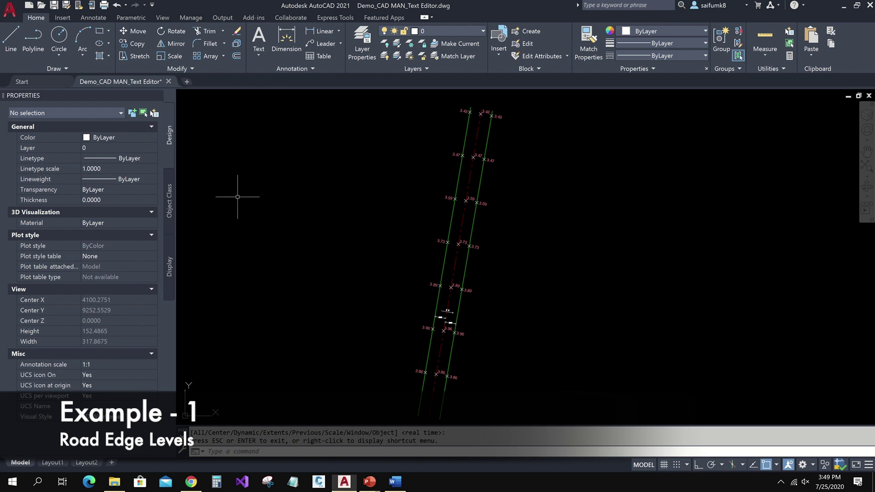
left_click(256, 18)
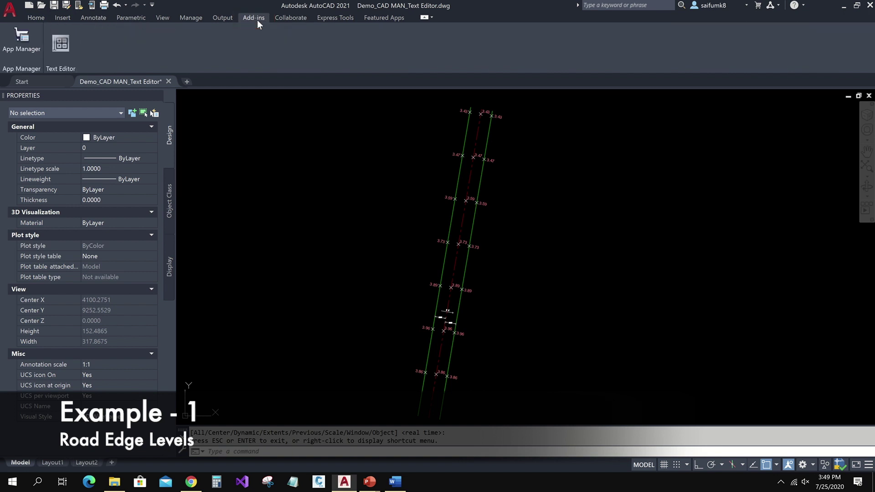
Set CAD MAN's Text Editor to subtract 0.1 from the level texts
left_click(60, 44)
left_click_drag(415, 165, 690, 144)
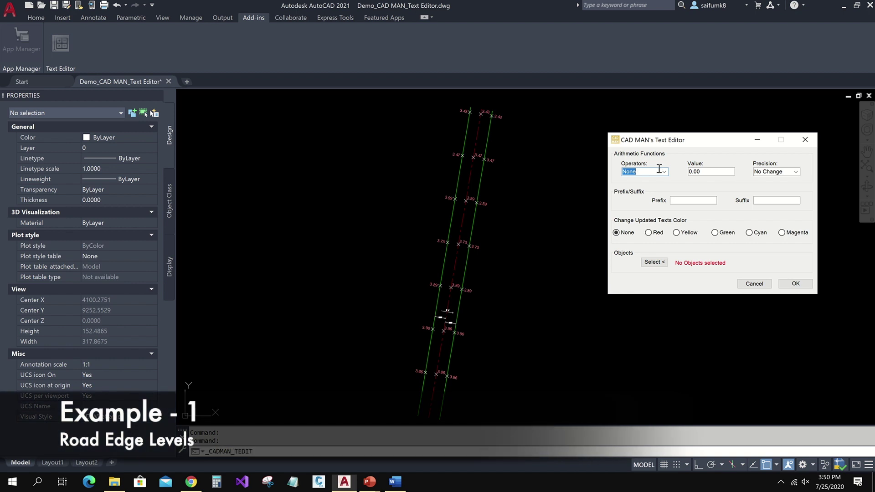
left_click(573, 184)
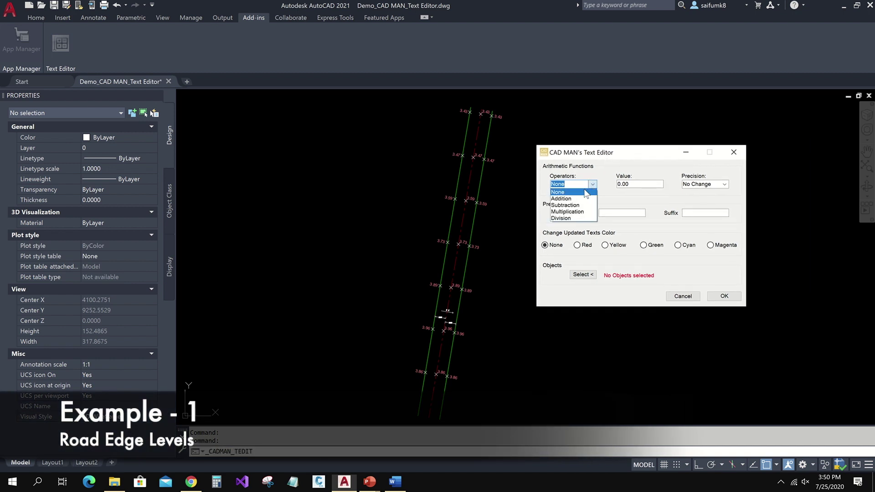
left_click(565, 205)
left_click_drag(621, 184, 656, 177)
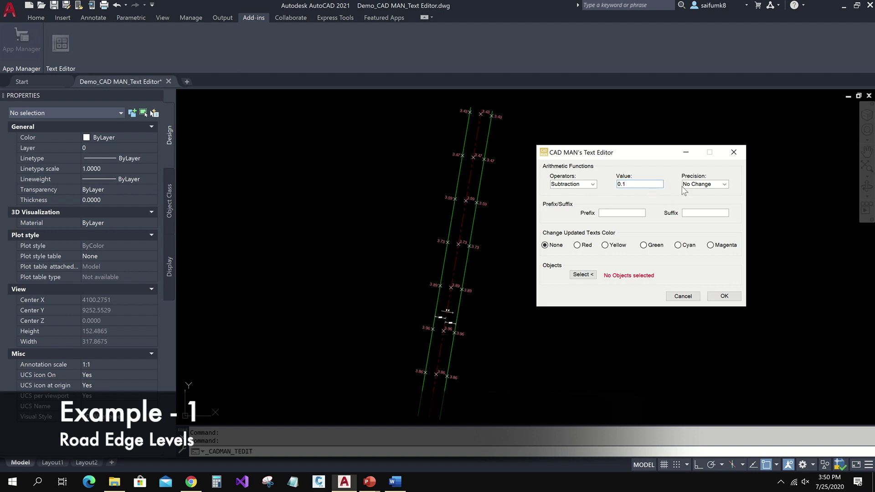
Select the seven road-edge level labels using a pick, a window and a fence
left_click(583, 275)
left_click(454, 378)
left_click(502, 366)
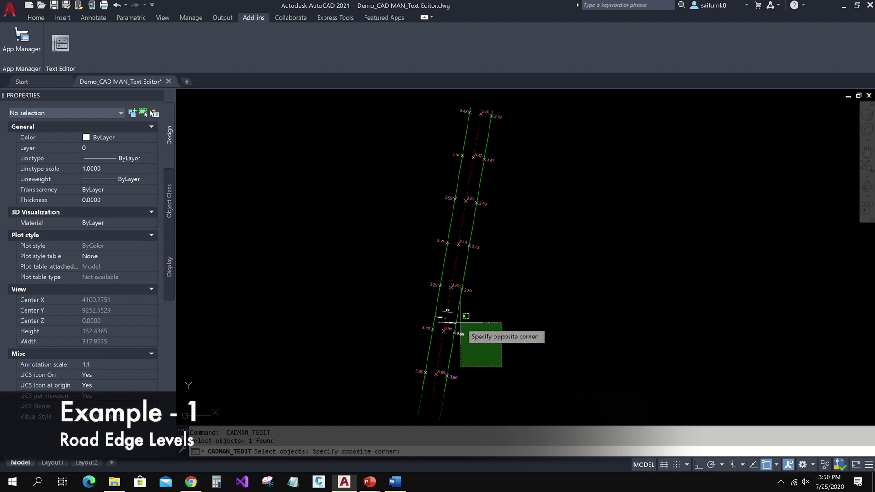
left_click(468, 322)
type("f")
key("Return")
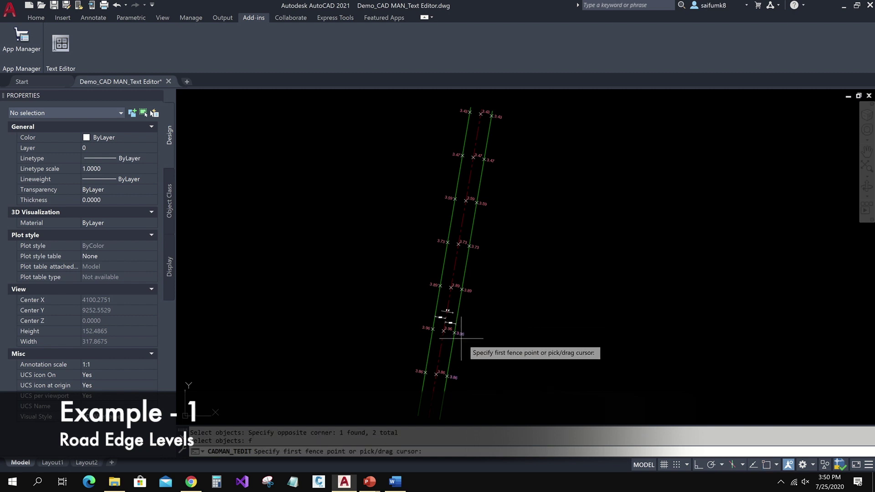
left_click(459, 338)
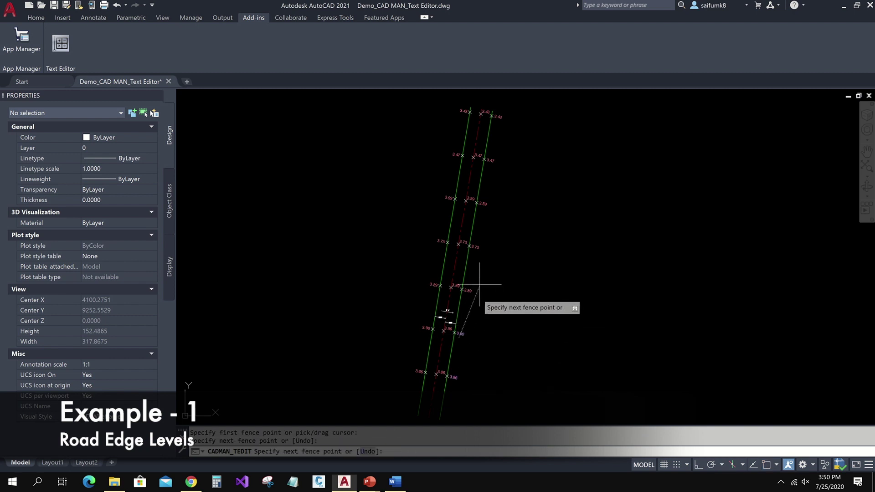
left_click(499, 116)
right_click(500, 114)
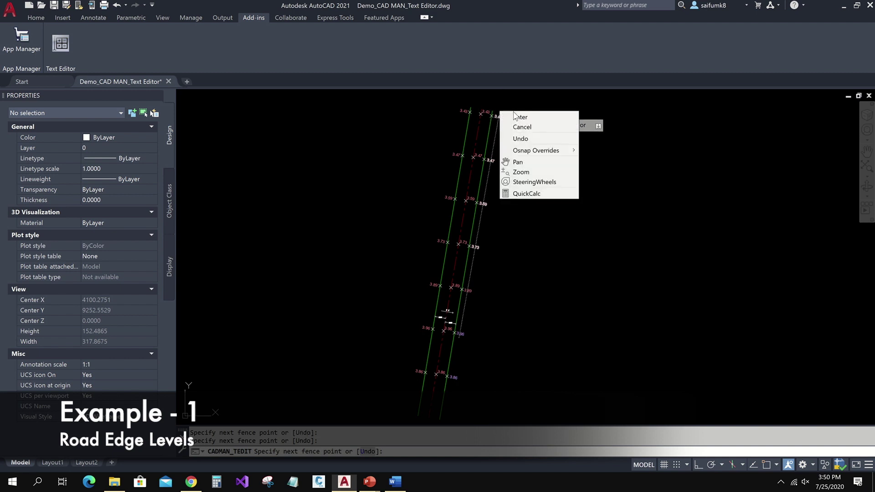
left_click(519, 117)
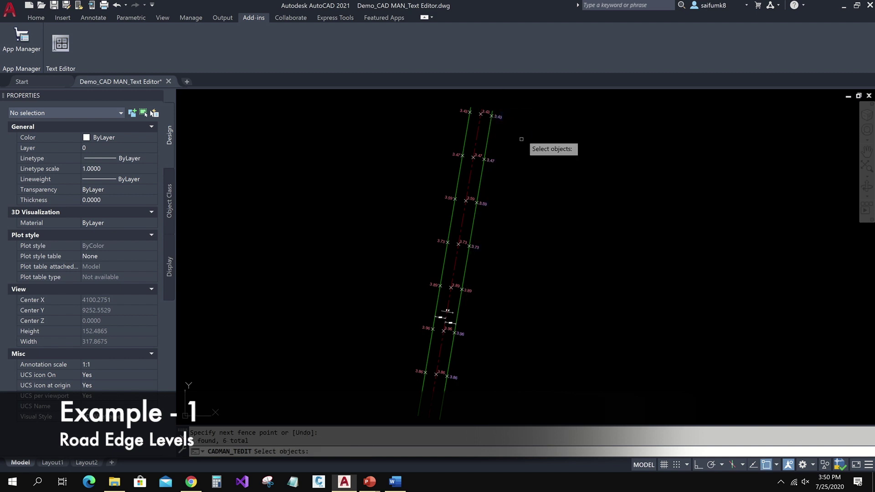
left_click(469, 291)
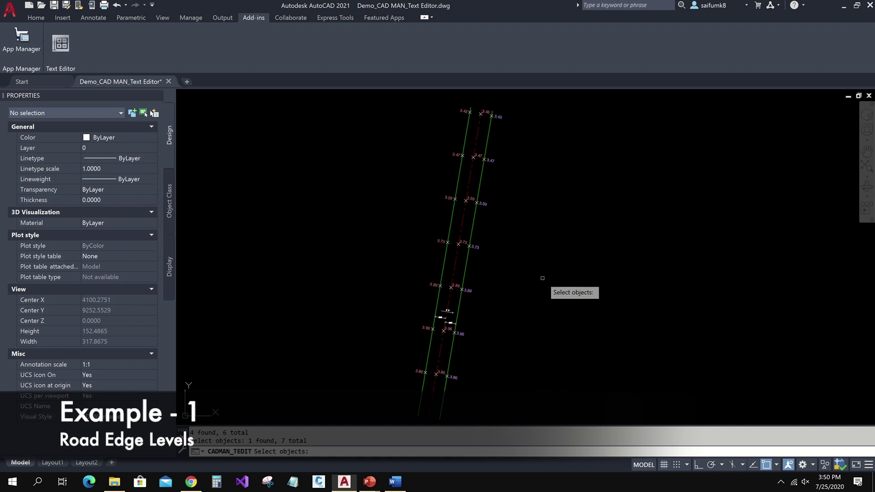
key("Return")
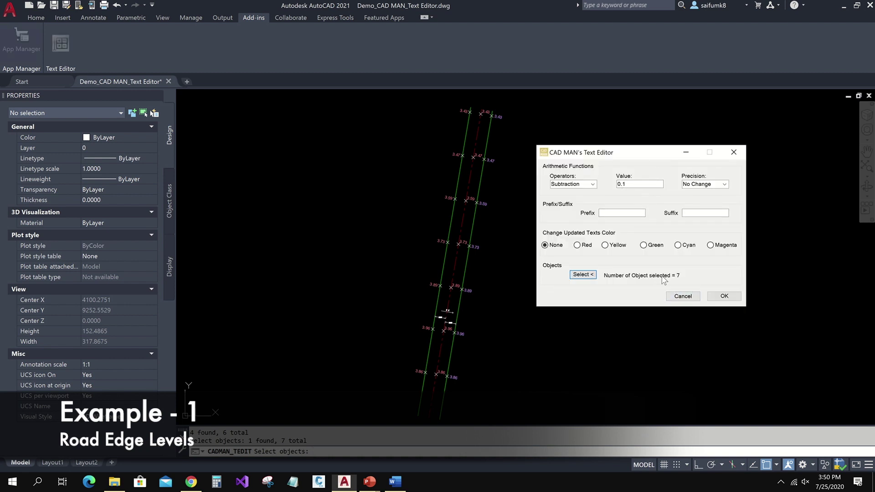
Apply the 0.1 subtraction and review the lowered levels, e.g. 3.96 becoming 3.86
left_click(724, 297)
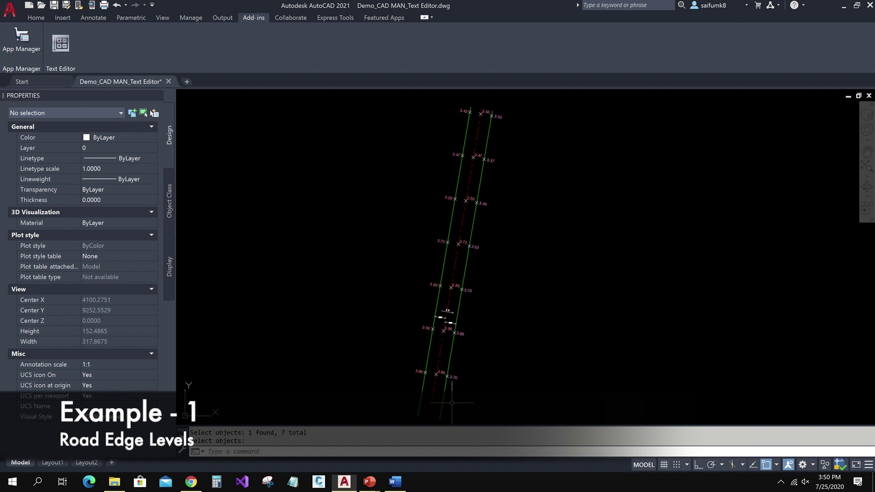
scroll(451, 401, "up", 5)
mouse_move(469, 234)
middle_mouse_down()
mouse_move(460, 270)
mouse_move(492, 264)
mouse_move(493, 346)
middle_mouse_up()
scroll(549, 265, "down", 6)
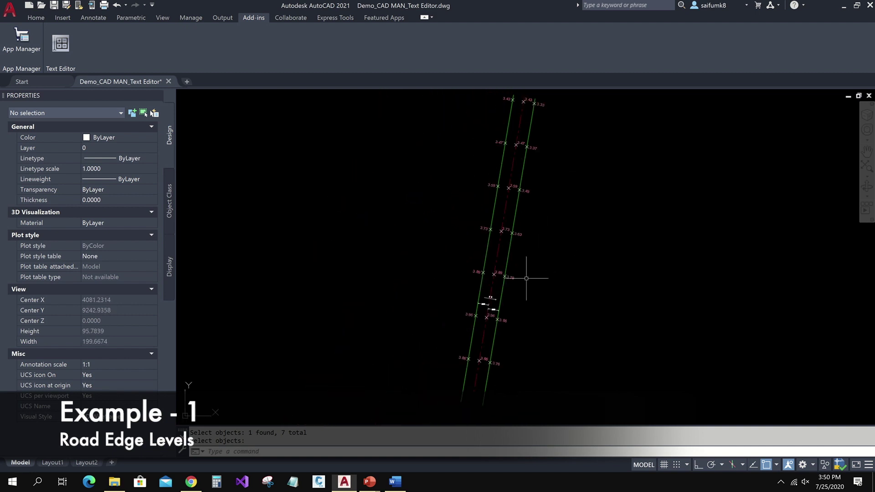
scroll(499, 299, "up", 6)
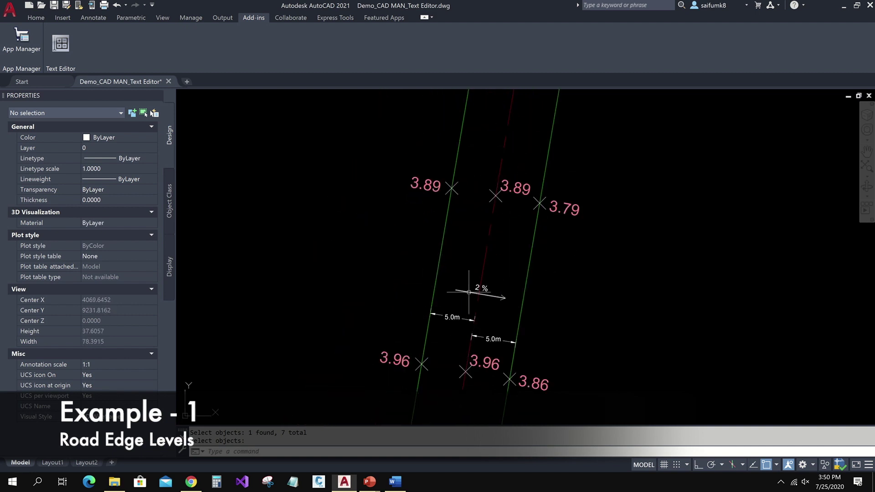
scroll(468, 313, "down", 6)
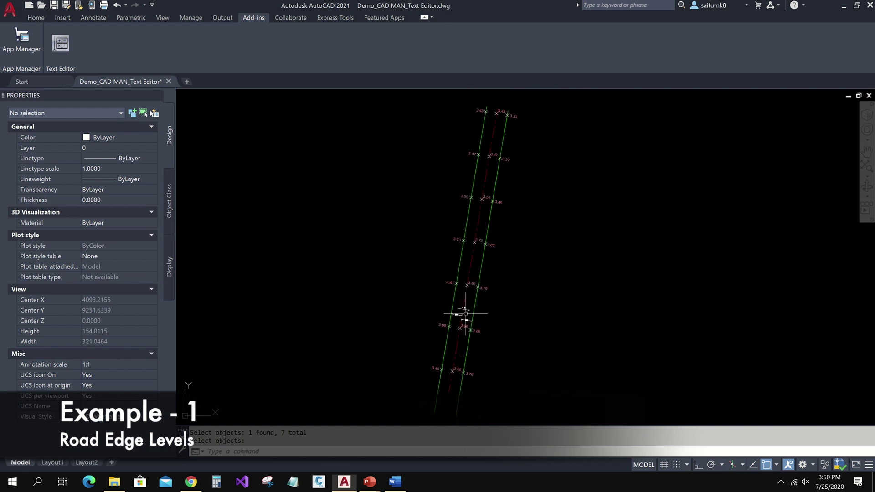
scroll(479, 321, "up", 2)
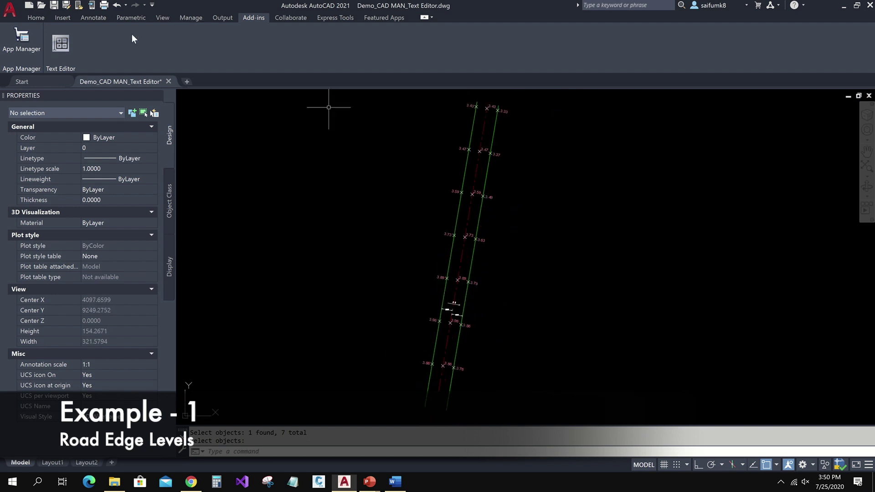
Set the Text Editor to Addition with value 0.1 and precision 0.000
left_click(62, 44)
left_click_drag(409, 164, 649, 129)
left_click(628, 158)
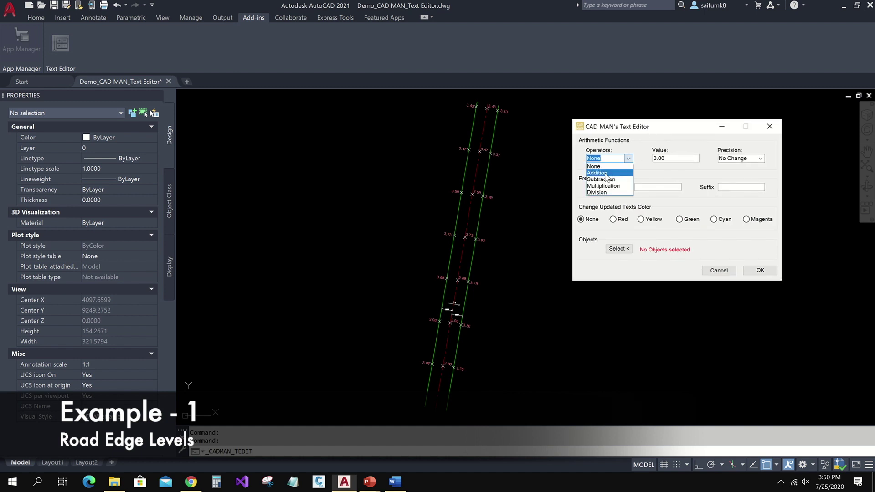
left_click(606, 173)
key("Tab")
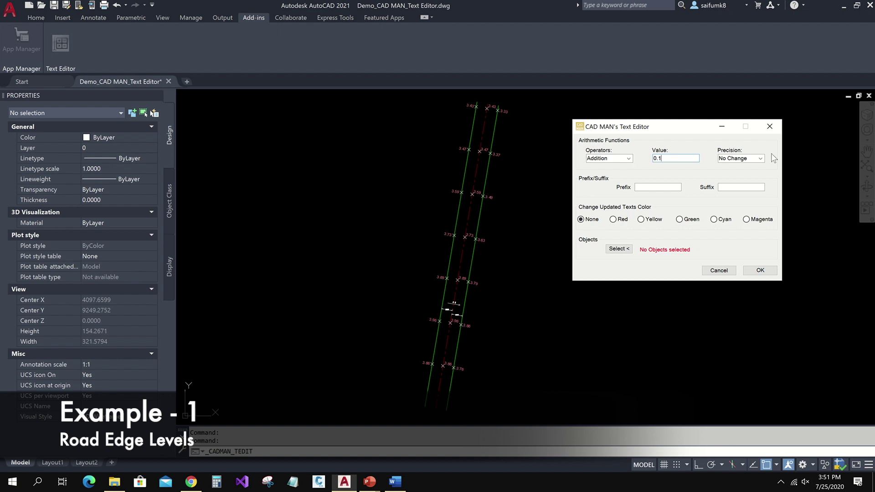
left_click(760, 159)
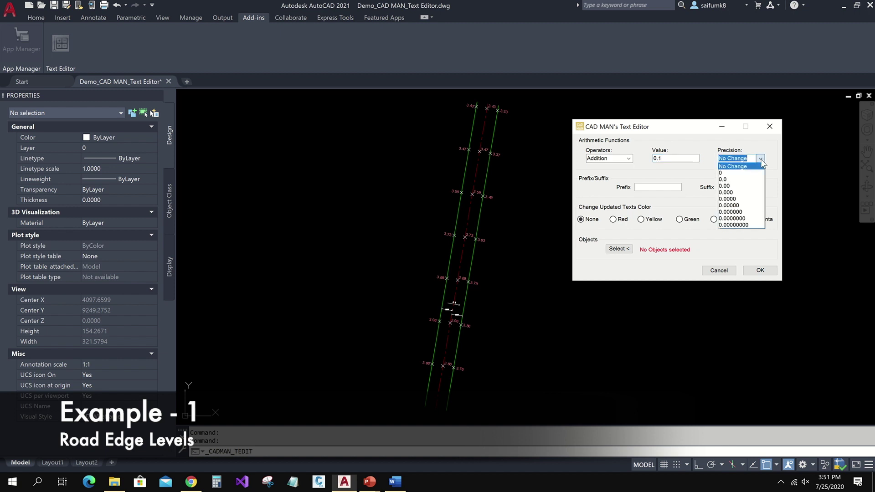
left_click(748, 196)
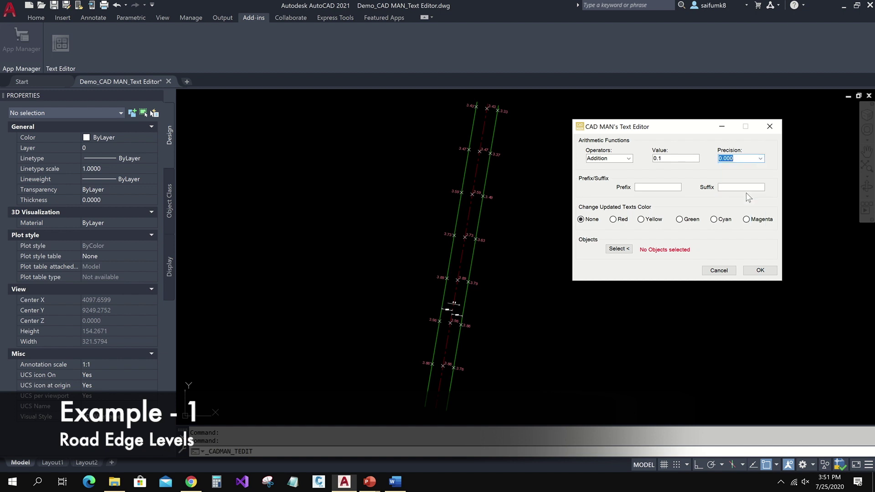
Lasso the seven left road-edge labels, apply the increase, and check levels such as 3.830
left_click(619, 249)
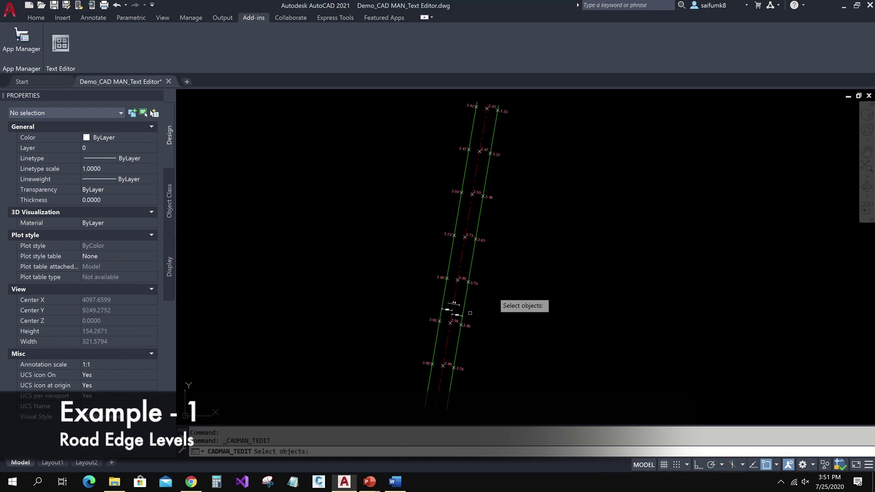
mouse_move(432, 370)
left_mouse_down()
mouse_move(403, 342)
mouse_move(457, 150)
mouse_move(461, 97)
mouse_move(481, 99)
mouse_move(485, 111)
left_mouse_up()
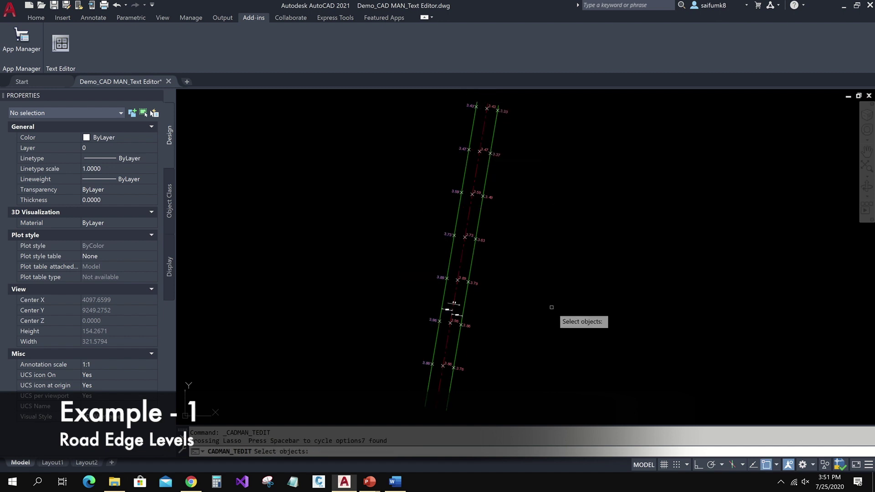
key("Return")
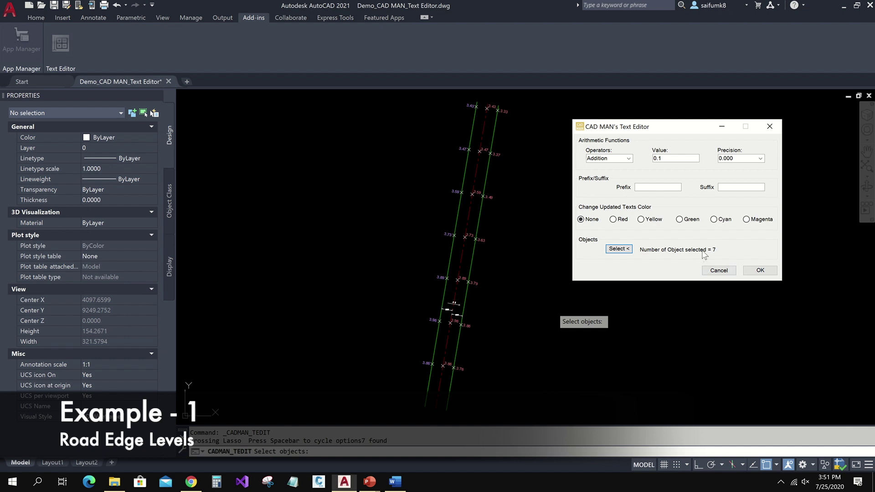
left_click(760, 270)
scroll(442, 385, "up", 3)
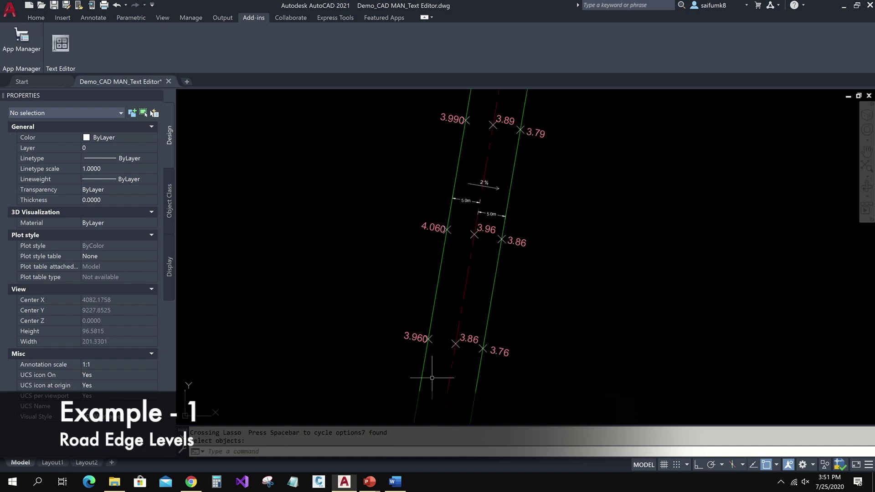
scroll(437, 369, "up", 3)
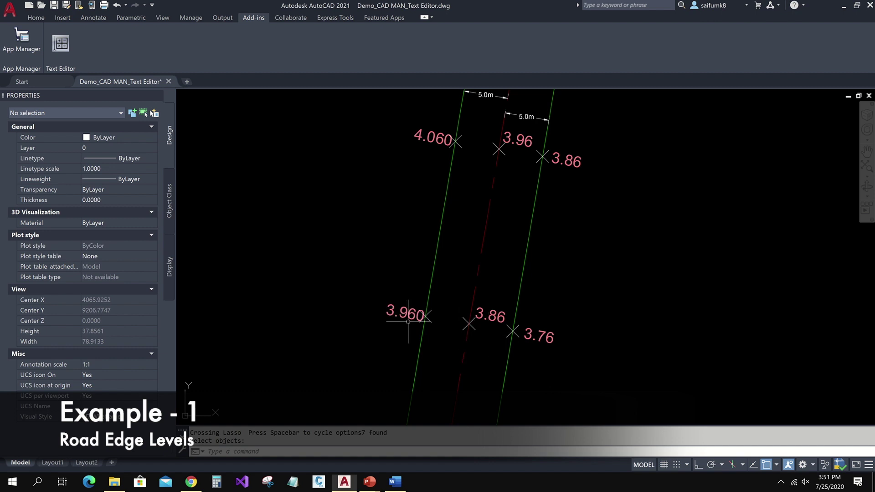
mouse_move(480, 211)
middle_mouse_down()
mouse_move(466, 292)
mouse_move(453, 296)
middle_mouse_up()
scroll(445, 265, "down", 2)
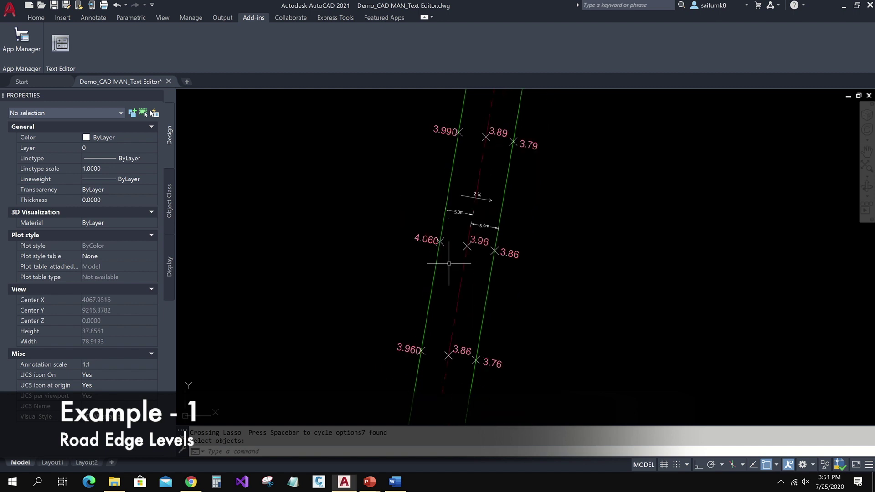
middle_click_drag(480, 186, 455, 309)
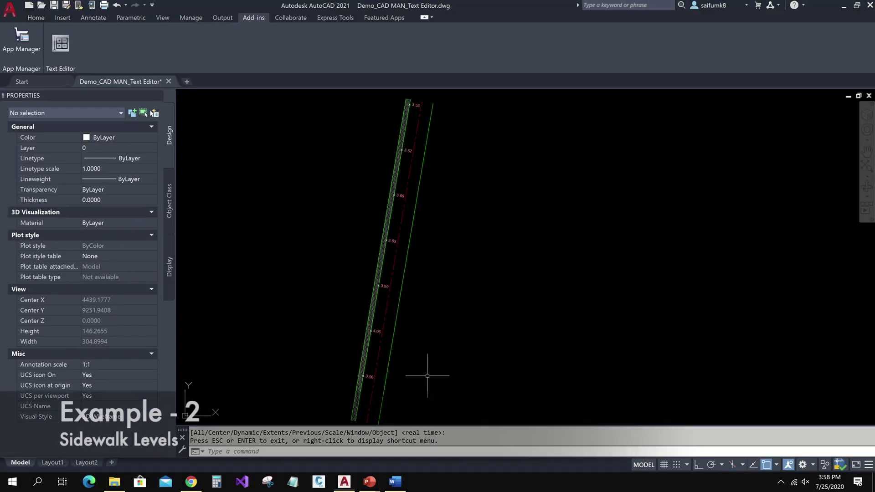
Pan and zoom along the sidewalk level labels to centre the 3.96 label
scroll(426, 349, "up", 6)
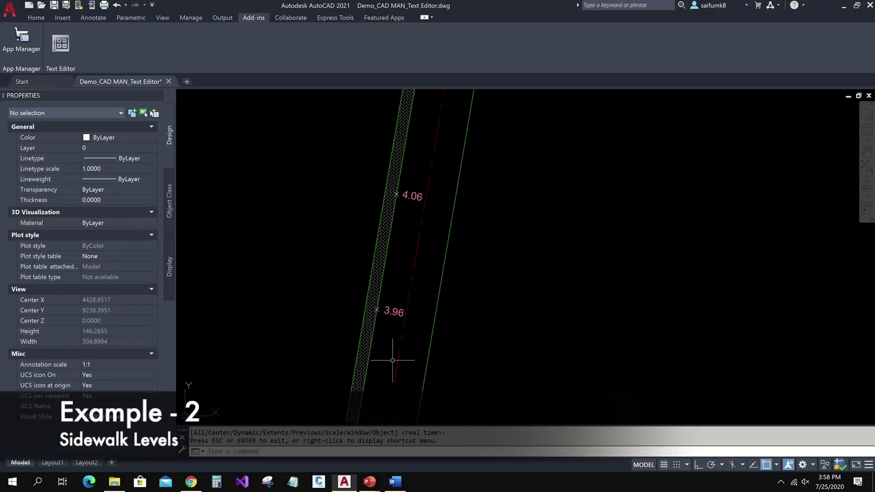
scroll(424, 319, "down", 4)
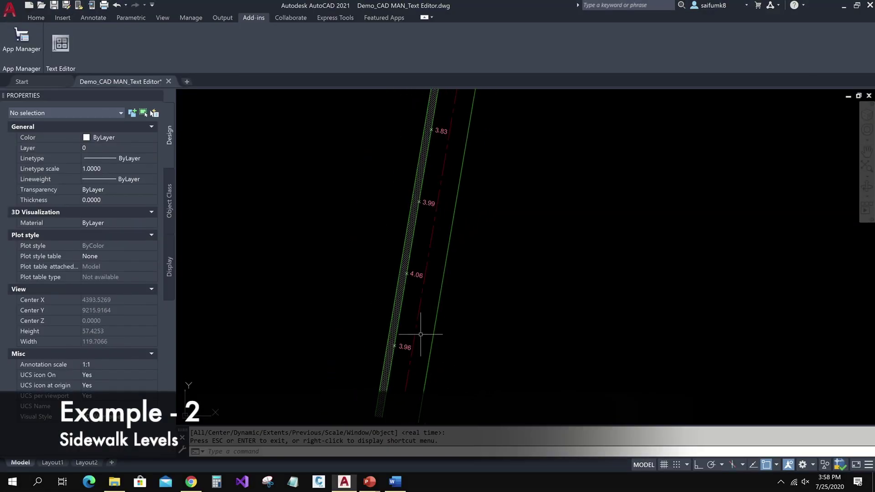
scroll(404, 324, "up", 4)
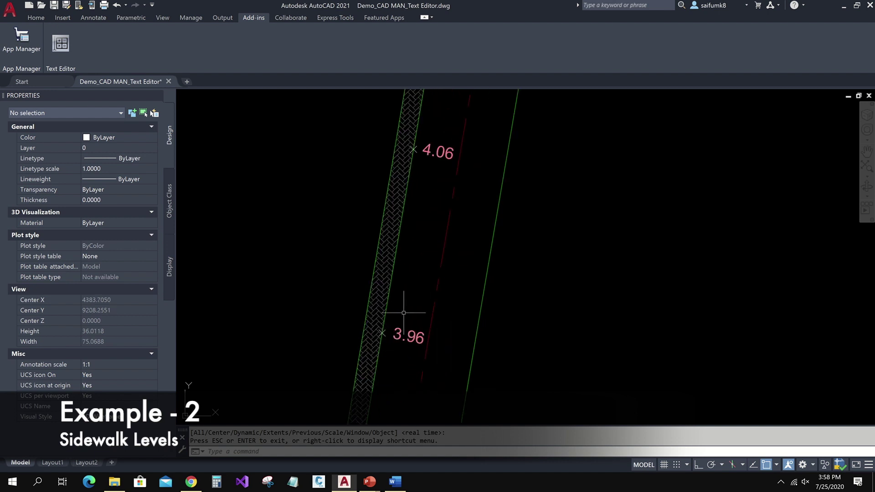
mouse_move(404, 194)
middle_mouse_down()
mouse_move(377, 270)
mouse_move(359, 375)
middle_mouse_up()
scroll(371, 260, "down", 2)
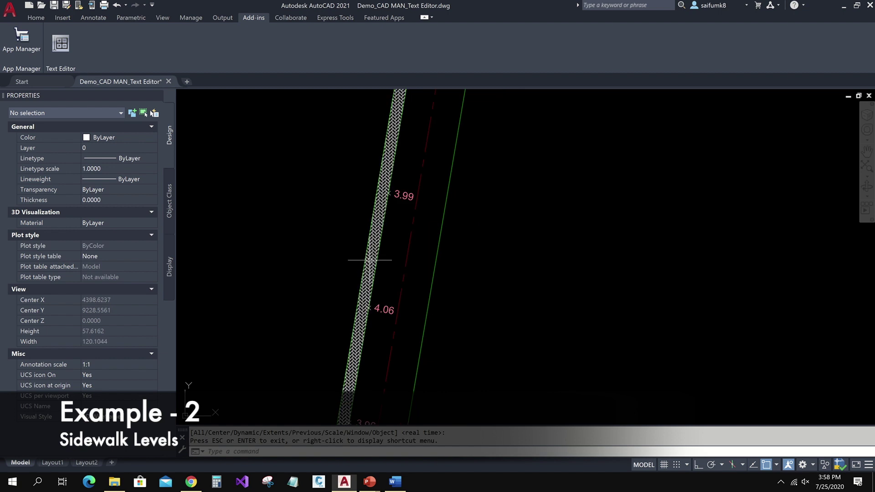
middle_click_drag(368, 320, 376, 267)
middle_click_drag(377, 375, 377, 306)
scroll(378, 310, "up", 2)
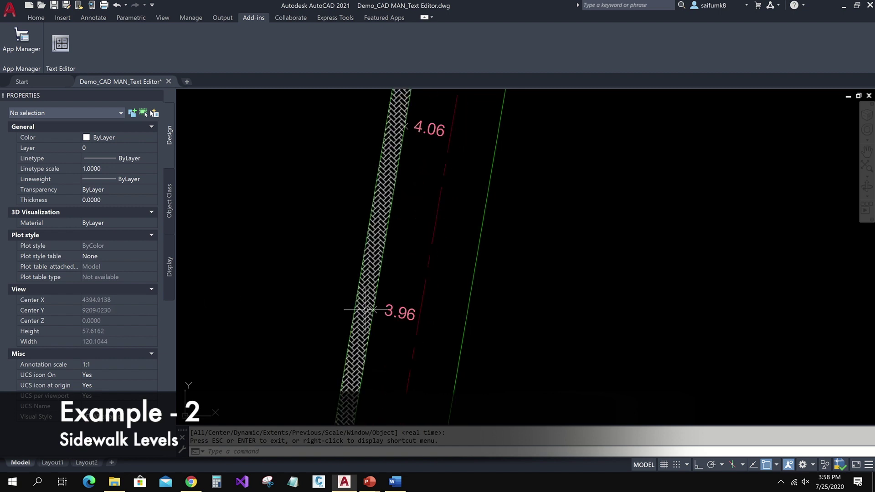
scroll(381, 314, "down", 3)
Move over to the curb cross-section showing the sidewalk 0.125m above FRL
middle_click_drag(445, 234, 436, 351)
scroll(436, 351, "up", 3)
scroll(436, 350, "up", 6)
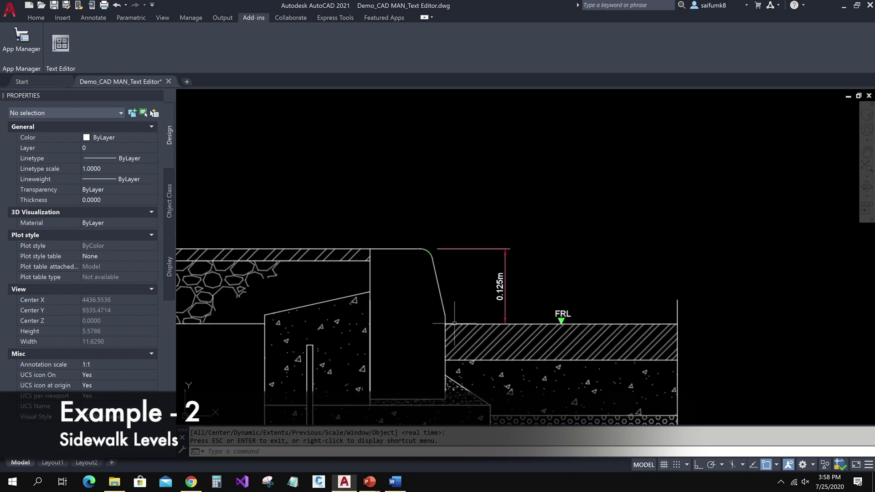
middle_click_drag(408, 243, 477, 244)
scroll(599, 291, "up", 4)
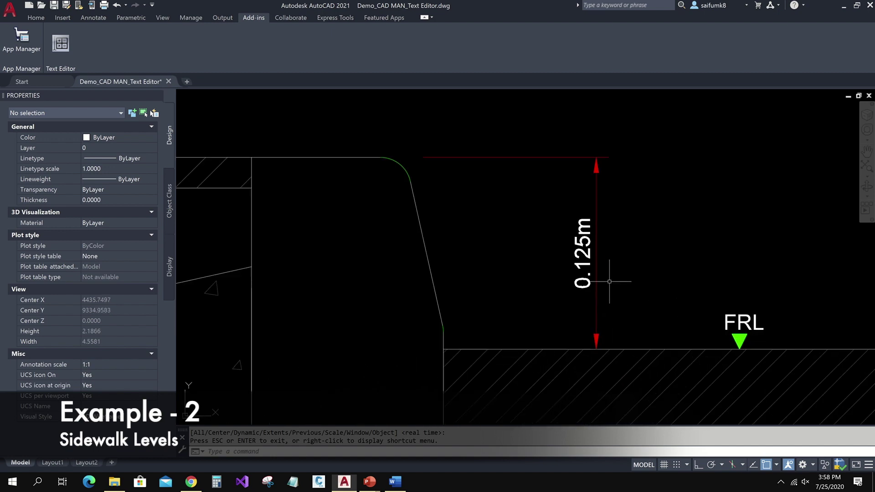
scroll(616, 273, "down", 4)
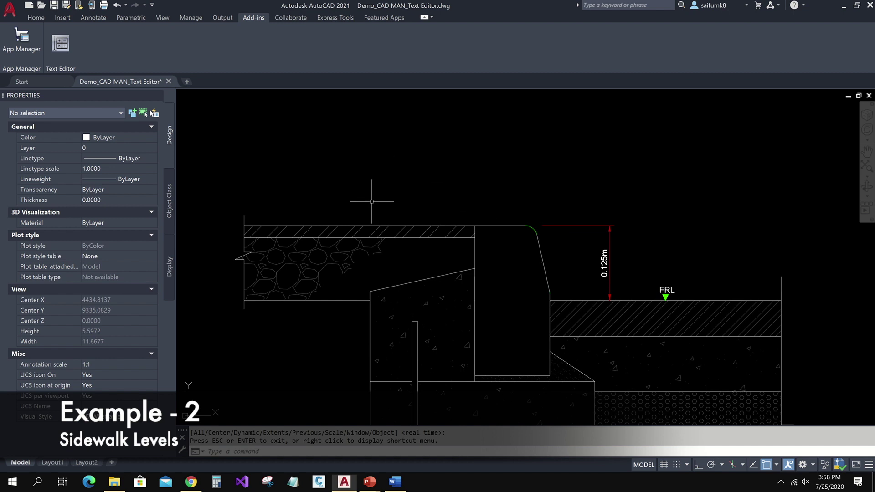
scroll(425, 228, "down", 15)
Copy the fourteen sidewalk label objects with CO and place the copies beside the originals
left_click(313, 108)
left_click(401, 309)
scroll(352, 305, "up", 4)
type("co")
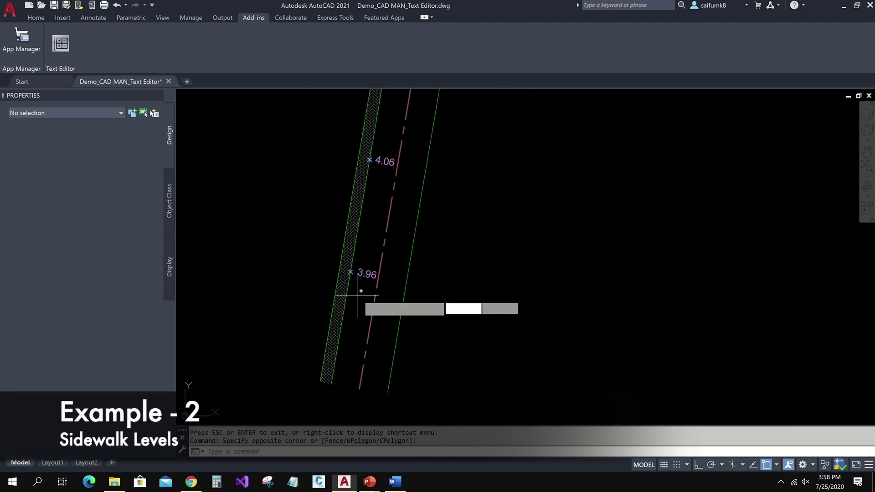
key("Return")
scroll(385, 307, "up", 3)
left_click(433, 324)
scroll(410, 319, "up", 2)
left_click(362, 312)
scroll(361, 300, "down", 5)
key("Escape")
key("Escape")
Select seven of the label objects and move them into place alongside the sidewalk
mouse_move(369, 148)
left_mouse_down()
mouse_move(329, 321)
mouse_move(373, 235)
mouse_move(370, 152)
left_mouse_up()
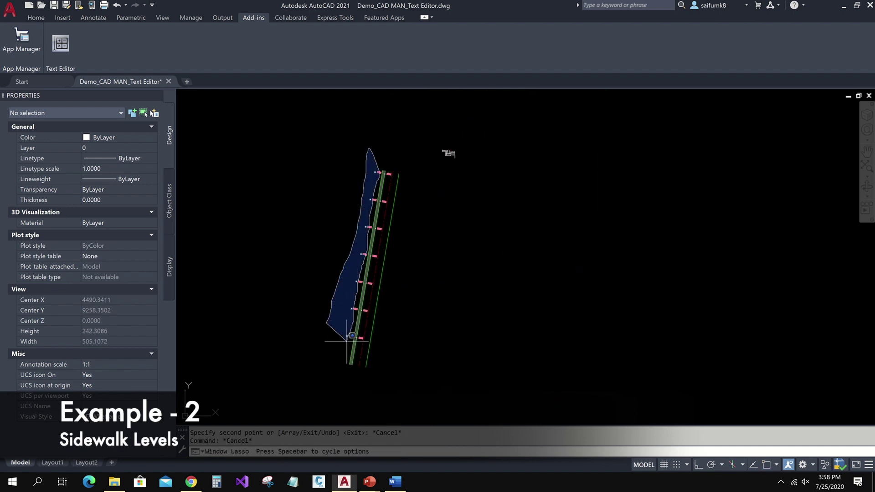
scroll(319, 286, "up", 3)
scroll(358, 231, "up", 4)
type("m")
key("Return")
left_click(361, 230)
left_click(584, 259)
scroll(565, 255, "down", 5)
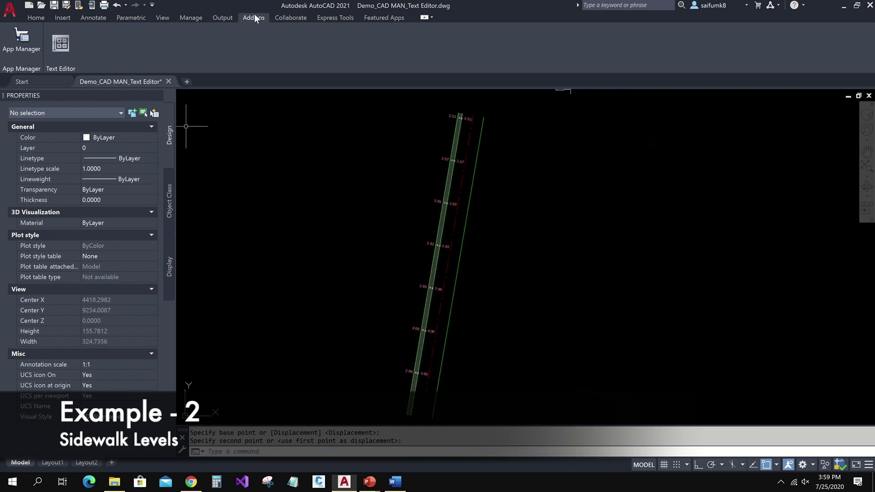
left_click(58, 47)
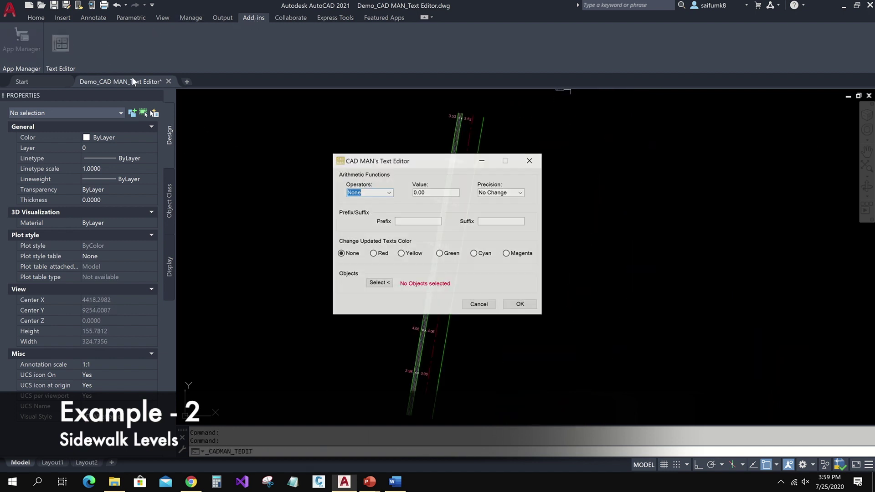
Configure the Text Editor for Addition of 0.125, precision 0.0, prefix E: and suffix m
left_click_drag(406, 162, 645, 148)
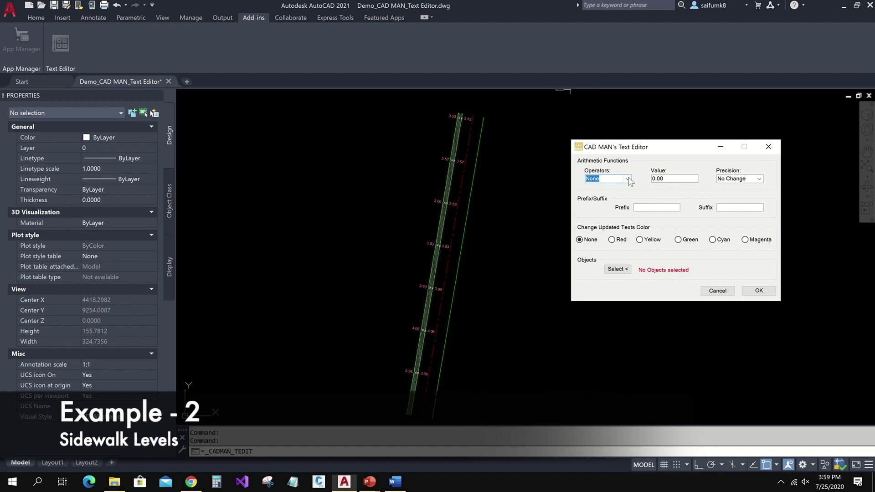
left_click(628, 178)
left_click(602, 190)
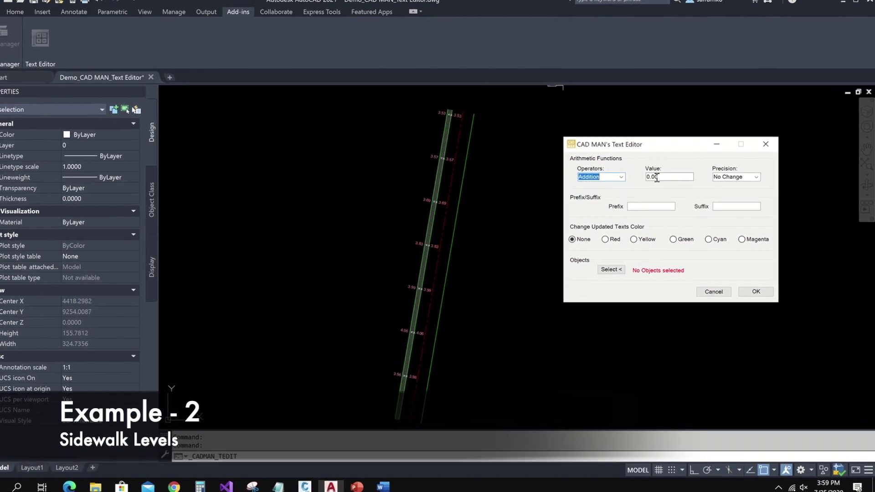
double_click(657, 178)
type("0")
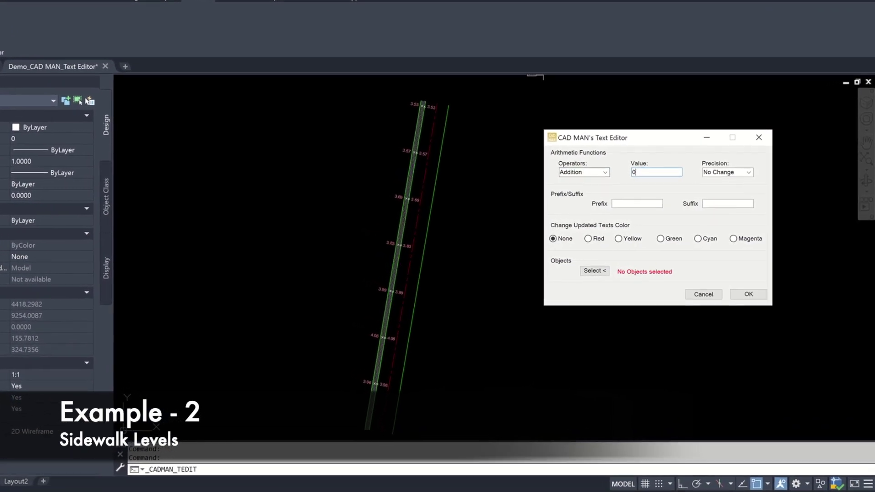
type(".125")
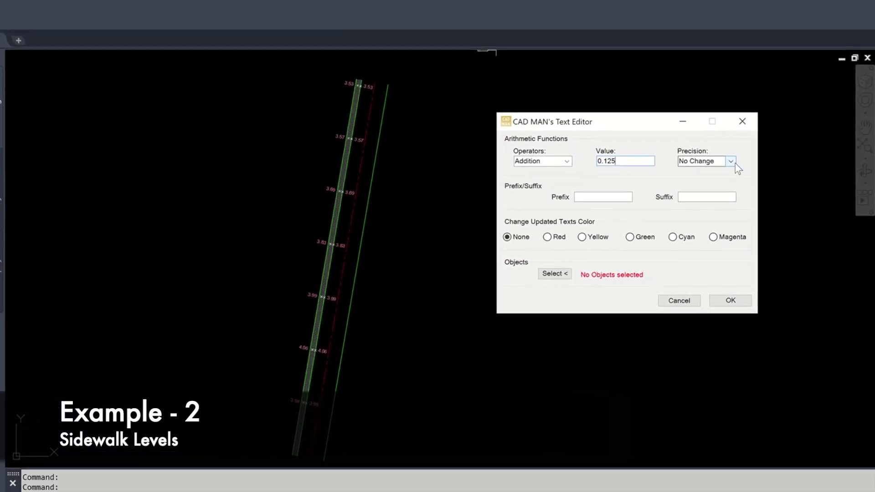
left_click(731, 162)
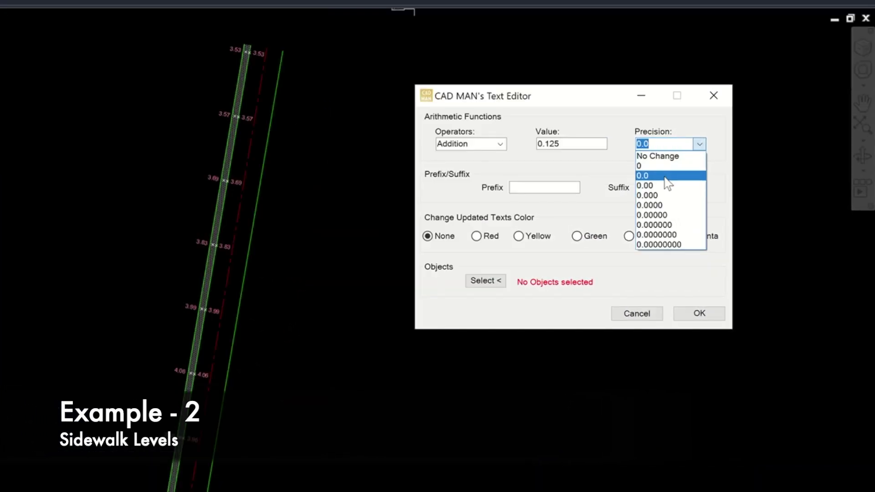
left_click(665, 177)
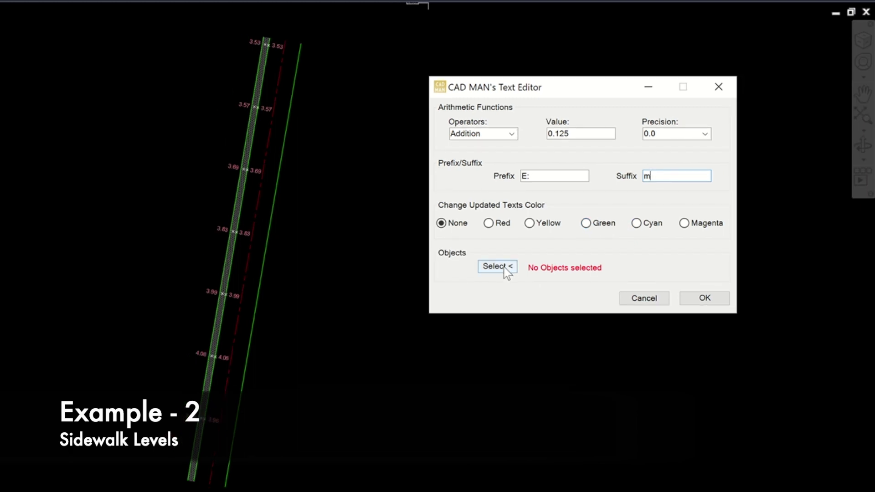
left_click(504, 268)
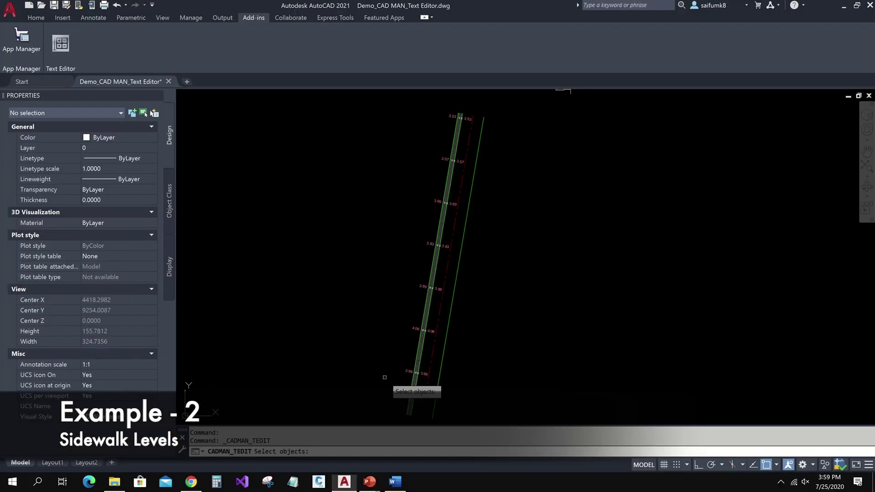
Pick the 3.96, 4.06 and 3.99 labels, fence four more, and apply the update
left_click(188, 417)
left_click(415, 329)
left_click(422, 287)
type("f")
key("Return")
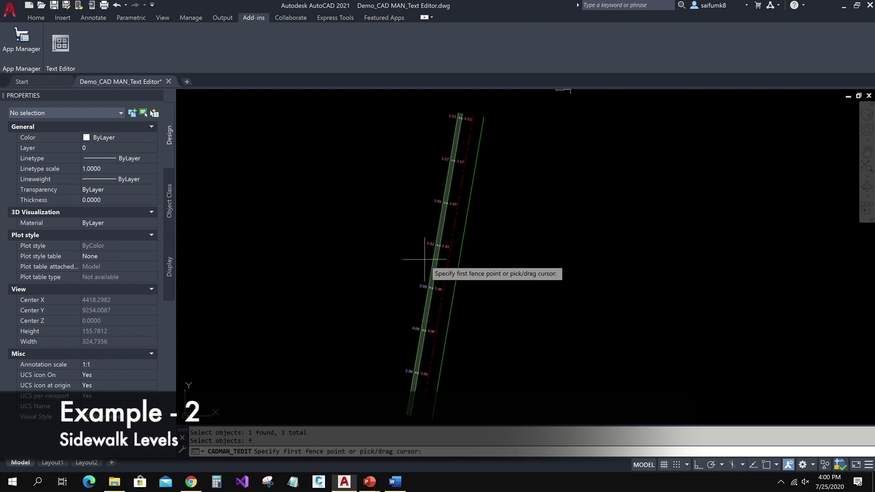
left_click(429, 249)
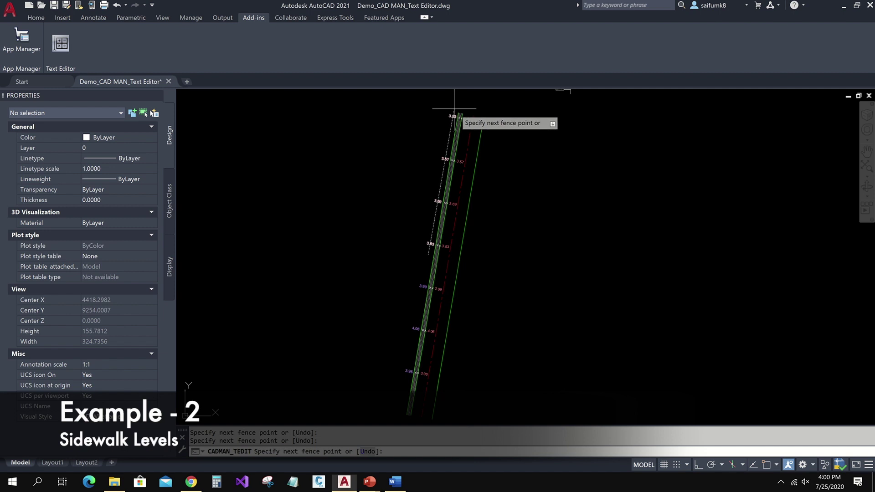
right_click(454, 113)
left_click(465, 116)
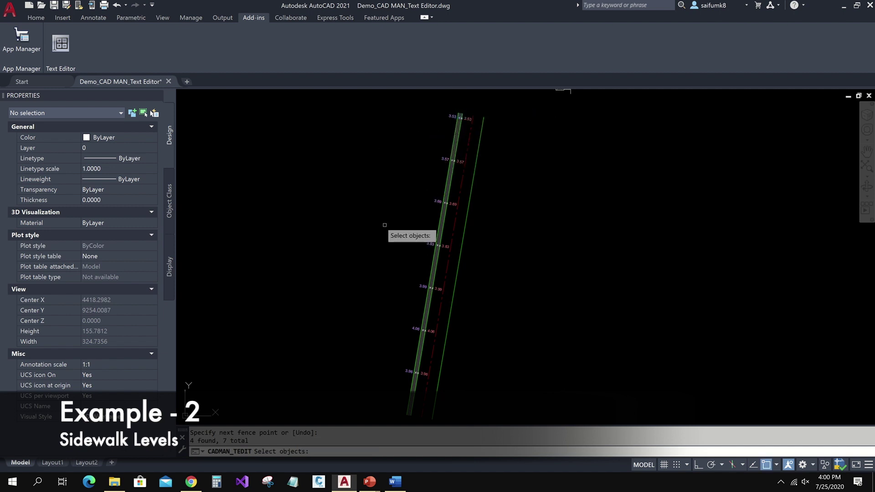
key("Return")
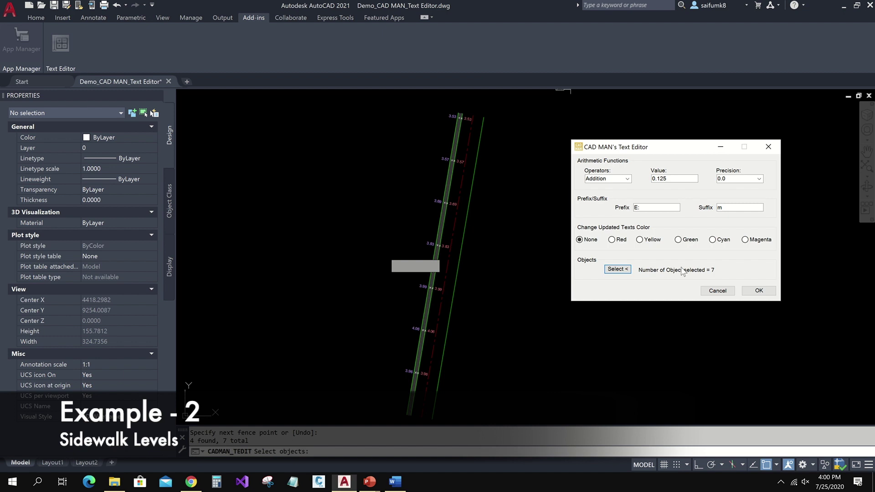
left_click(759, 291)
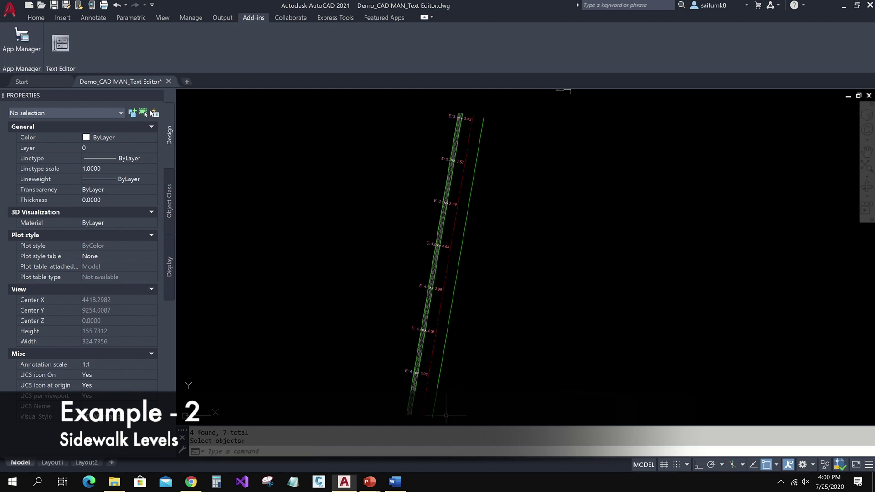
Start moving the seven updated labels, picking a base point above the top label
scroll(426, 385, "up", 6)
scroll(348, 343, "up", 5)
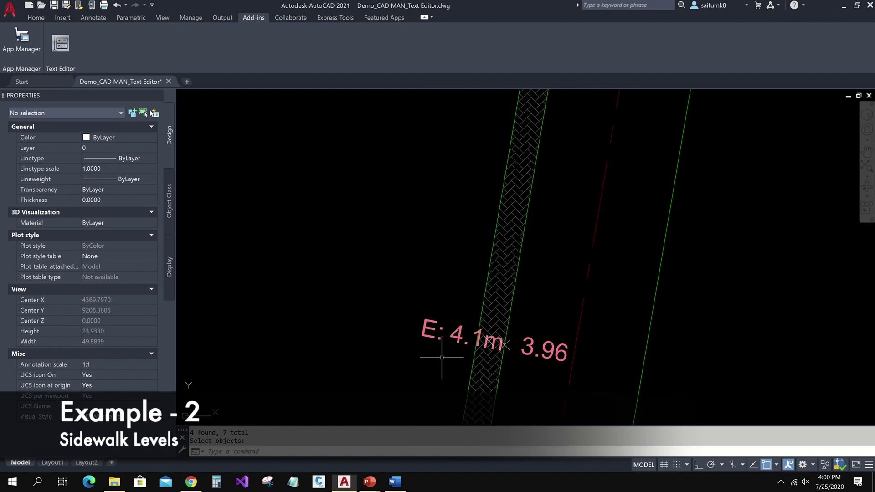
key("Return")
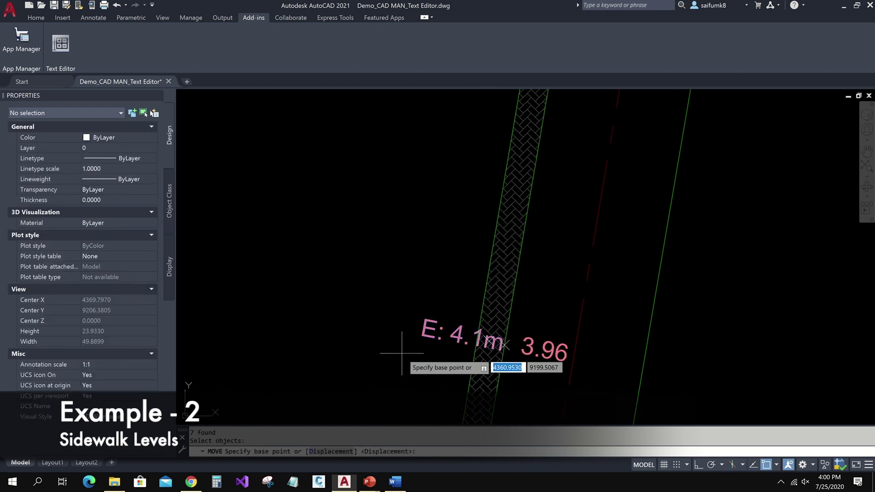
scroll(401, 355, "down", 8)
middle_click_drag(394, 386, 396, 362)
scroll(391, 160, "up", 8)
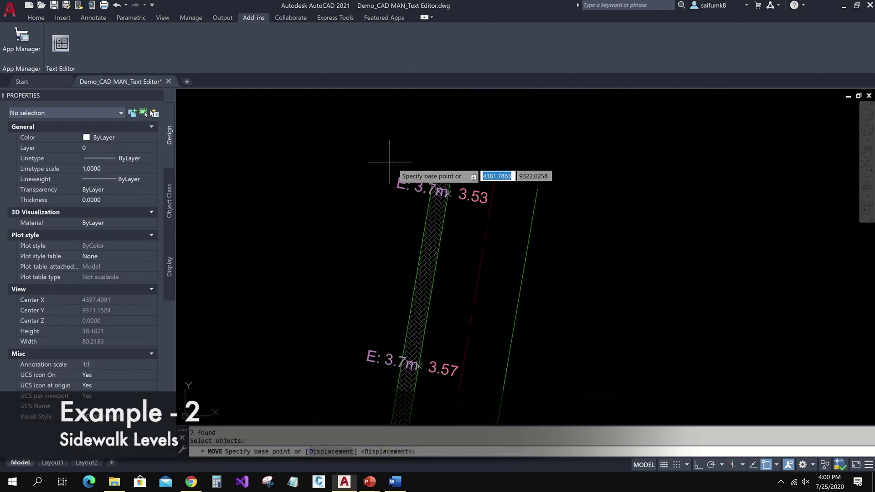
left_click(412, 155)
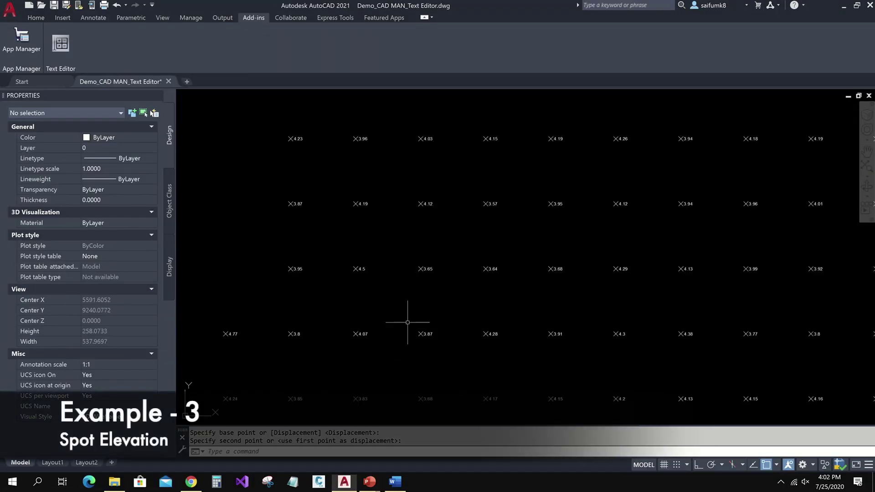
Pan over the triangular spot-elevation grid (levels like 4.19, 3.95) and bring up CAD MAN's Text Editor
scroll(406, 330, "up", 2)
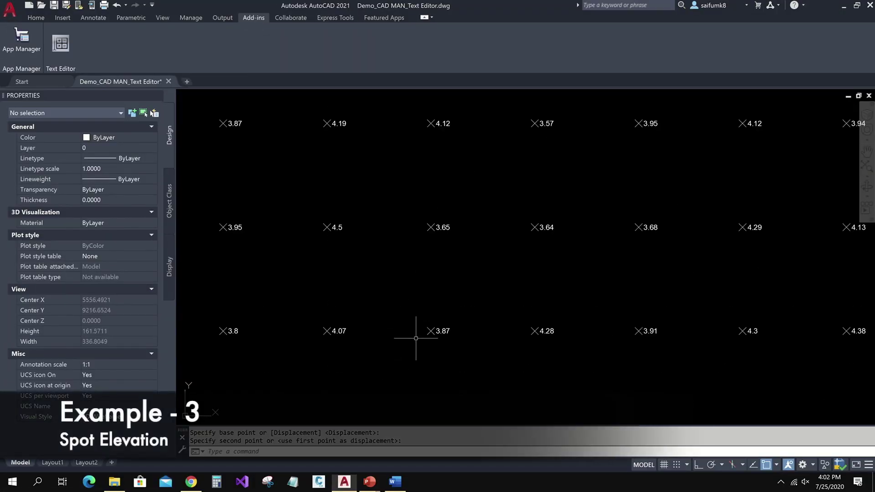
middle_click_drag(453, 205, 460, 309)
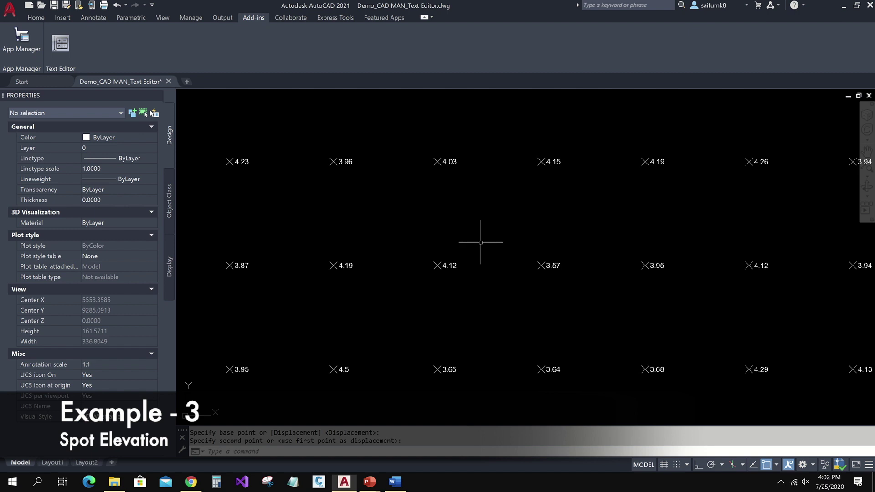
middle_click_drag(481, 242, 481, 334)
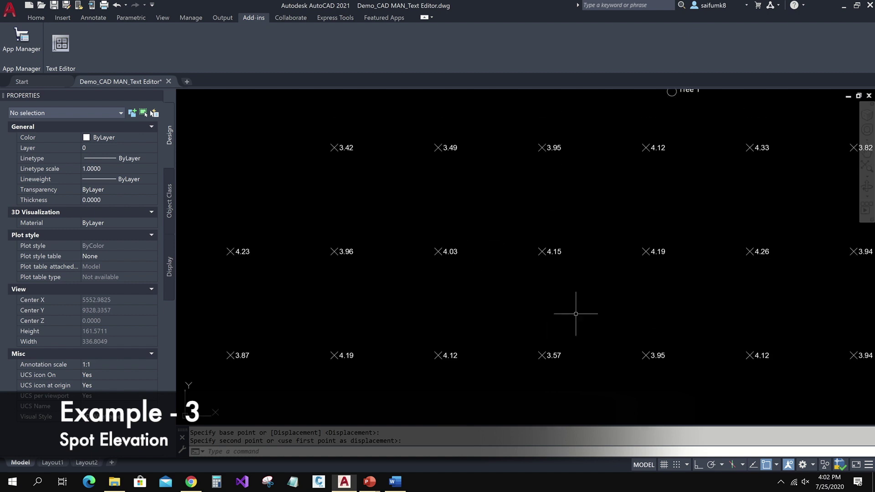
scroll(694, 294, "down", 2)
middle_click_drag(698, 293, 576, 302)
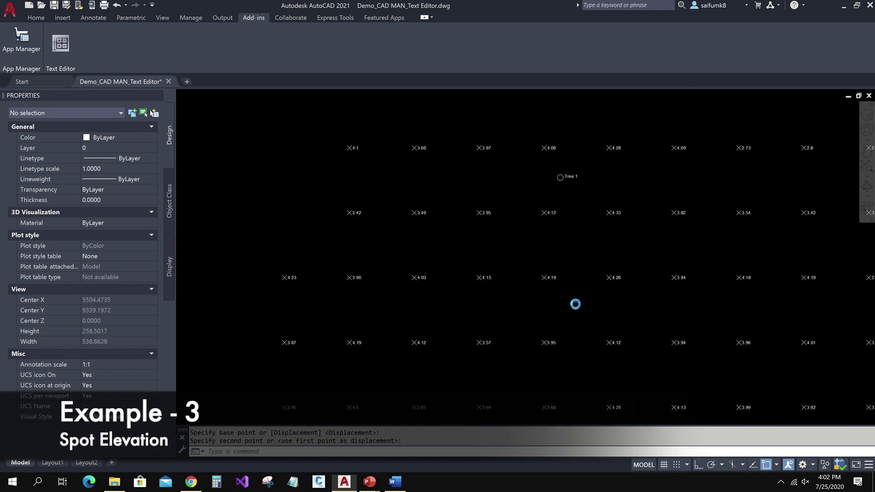
scroll(575, 282, "up", 2)
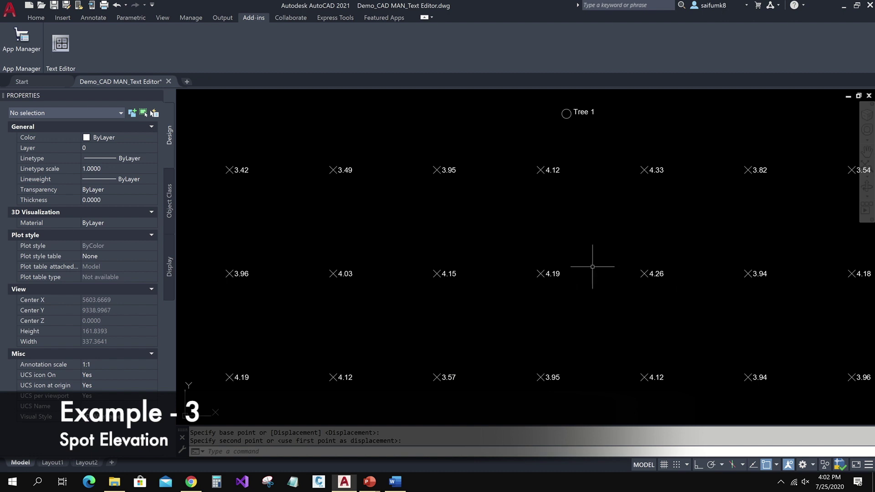
scroll(592, 245, "down", 3)
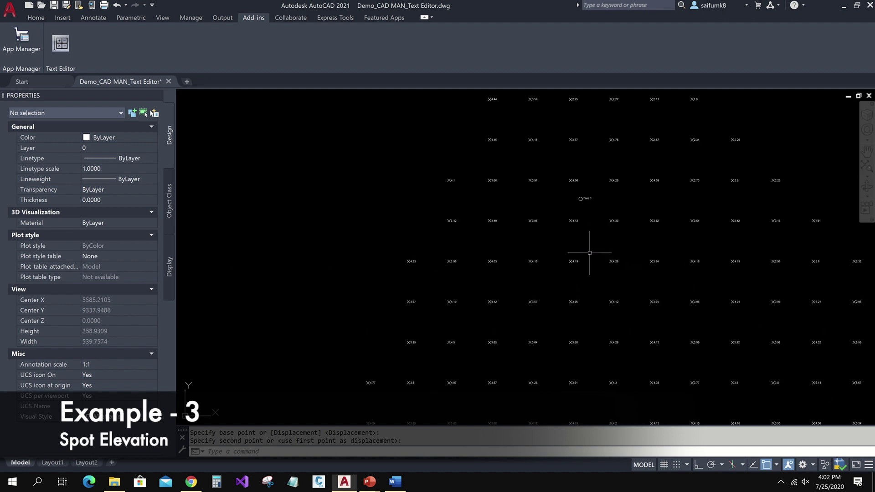
middle_click_drag(588, 246, 495, 260)
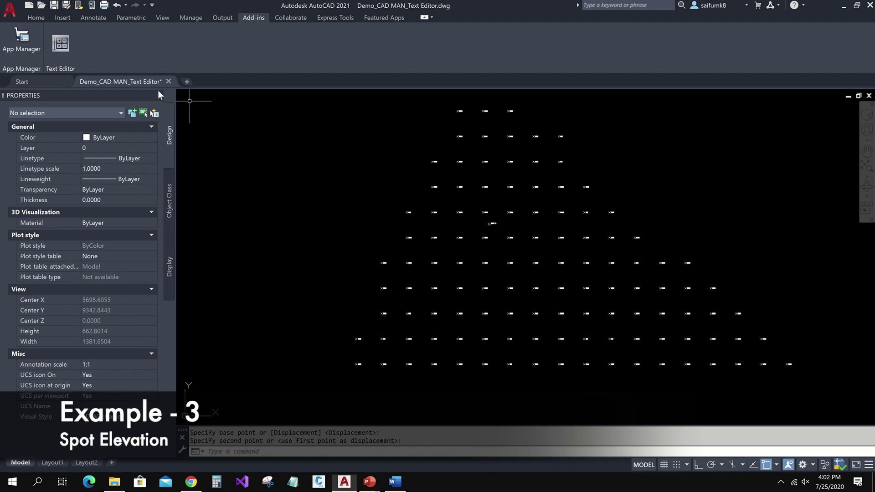
left_click(60, 44)
mouse_move(458, 163)
left_mouse_down()
mouse_move(731, 199)
mouse_move(719, 150)
left_mouse_up()
Keep Addition as the operation and set precision to 0.000
left_click(650, 180)
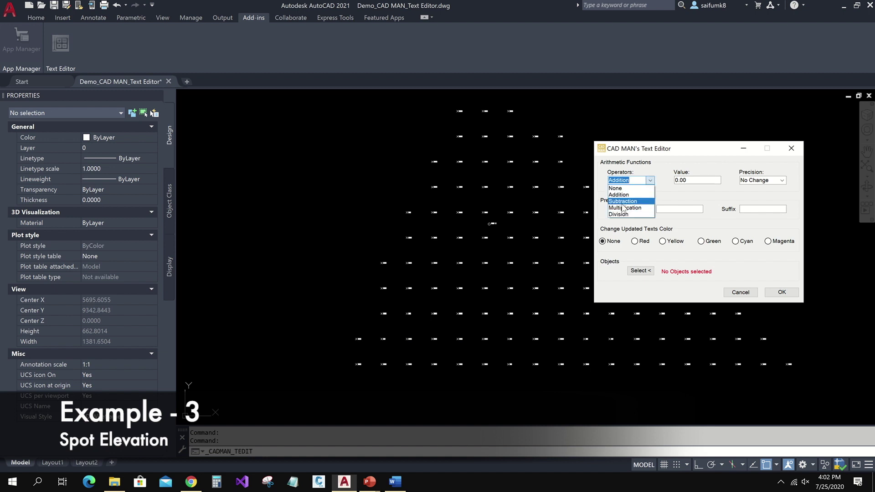
left_click(671, 178)
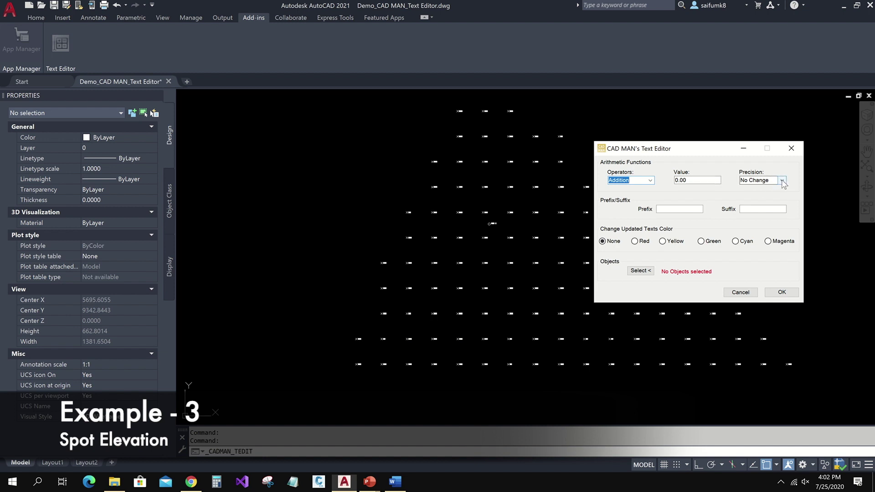
left_click(781, 181)
left_click(753, 218)
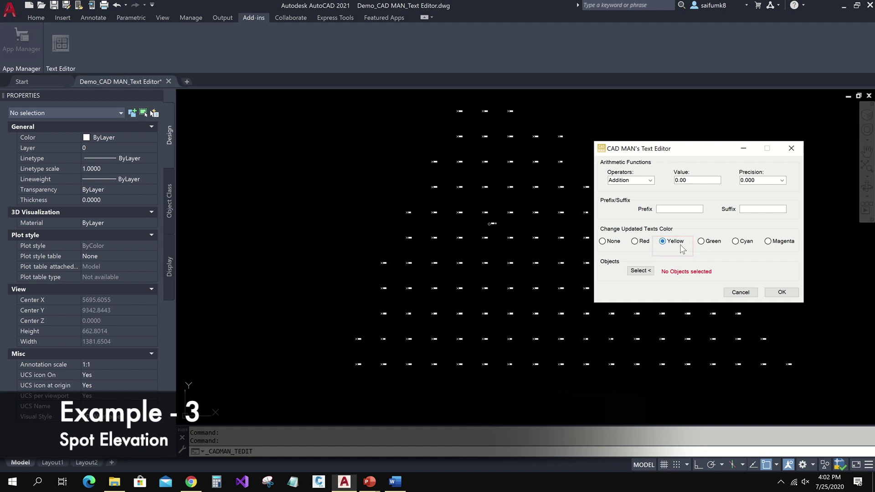
Window-select all 118 spot elevation texts and apply the yellow, 0.000-precision update
left_click(640, 271)
scroll(487, 223, "up", 4)
scroll(469, 232, "up", 2)
scroll(484, 234, "down", 8)
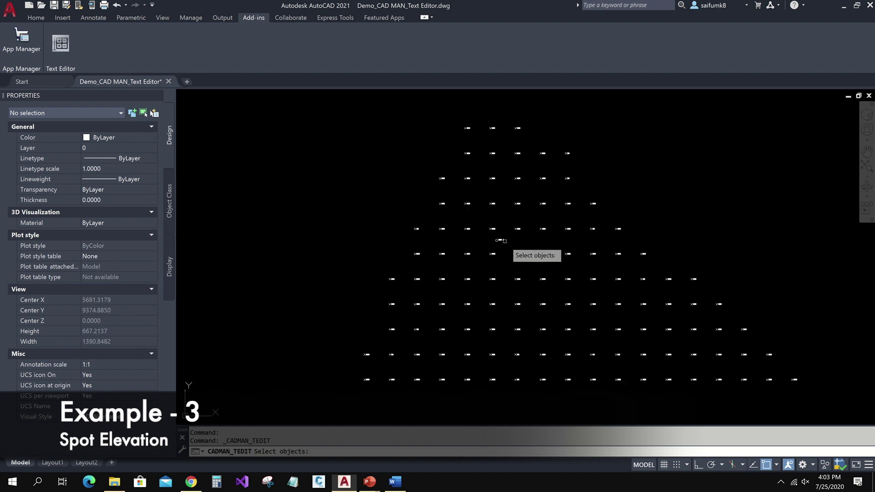
left_click(729, 348)
left_click(329, 138)
key("Return")
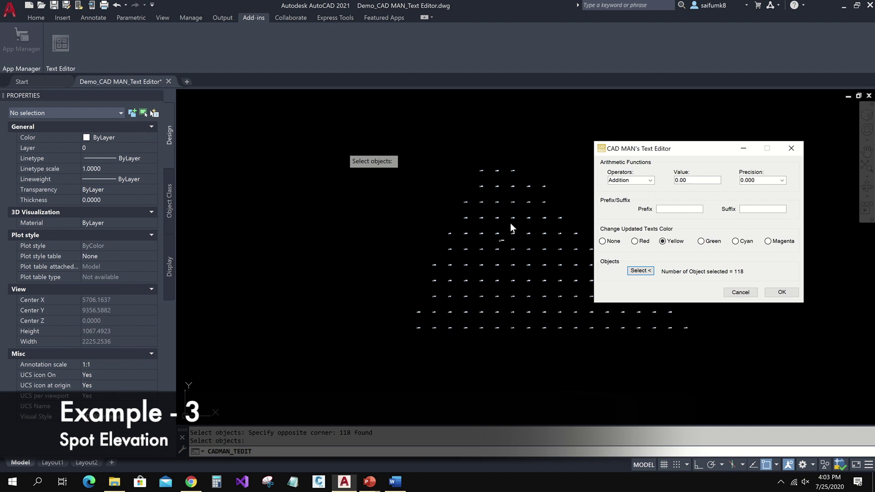
left_click(781, 292)
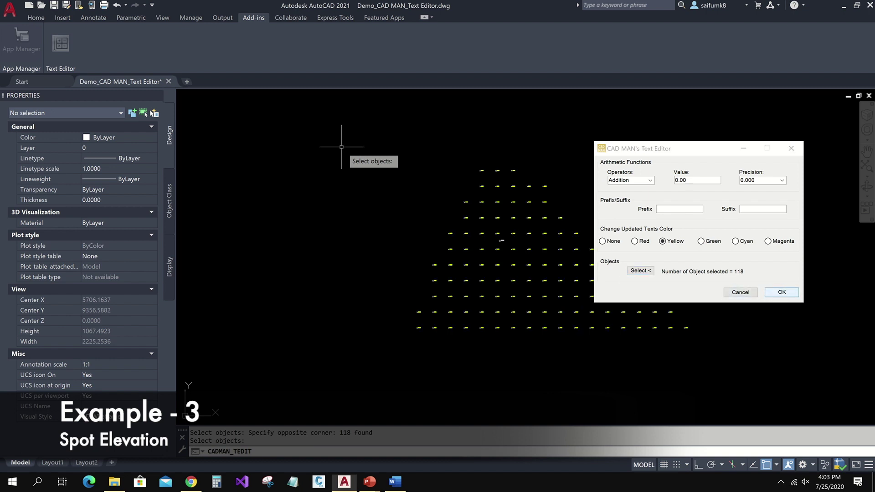
scroll(494, 319, "up", 4)
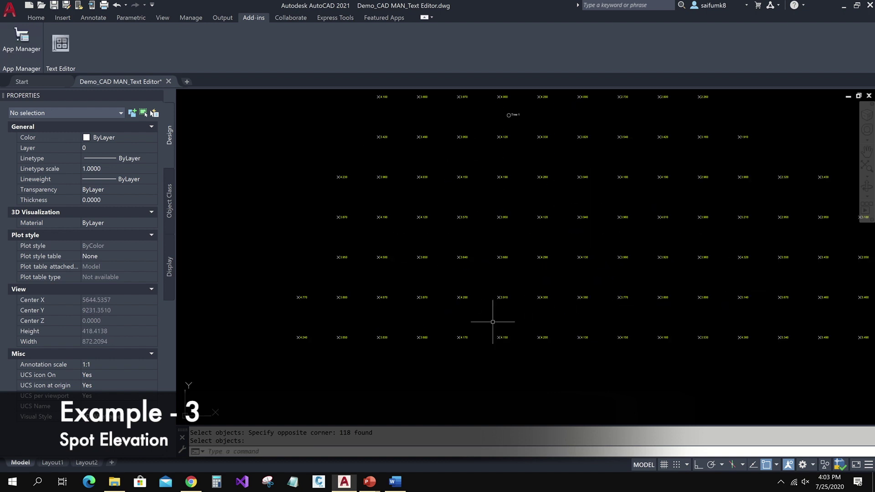
scroll(485, 299, "up", 2)
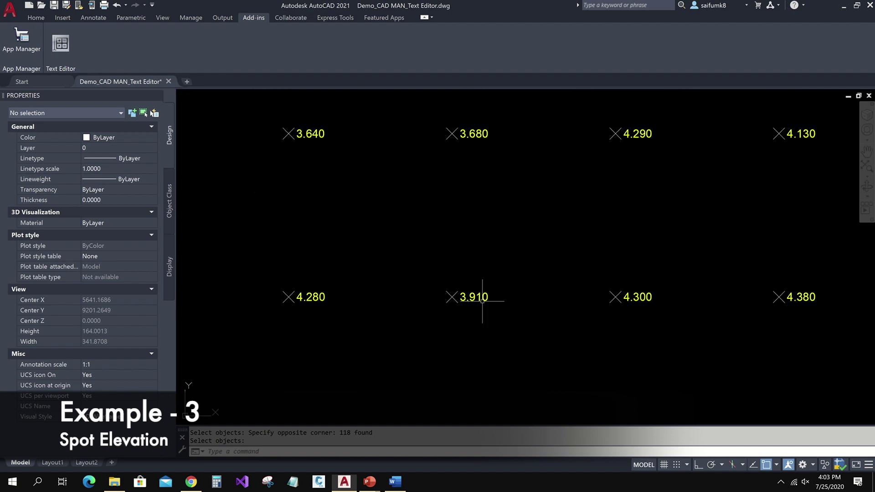
scroll(490, 264, "down", 4)
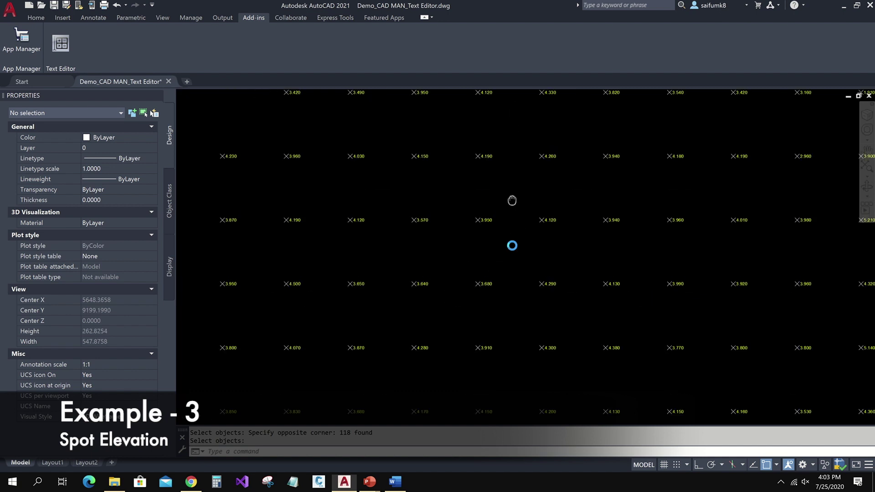
middle_click_drag(512, 244, 510, 305)
middle_click_drag(508, 190, 510, 275)
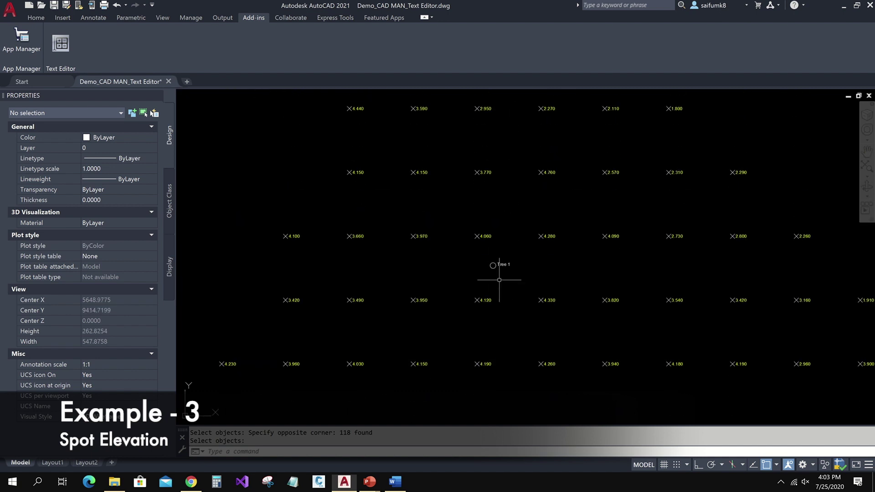
scroll(502, 278, "up", 2)
scroll(519, 261, "up", 4)
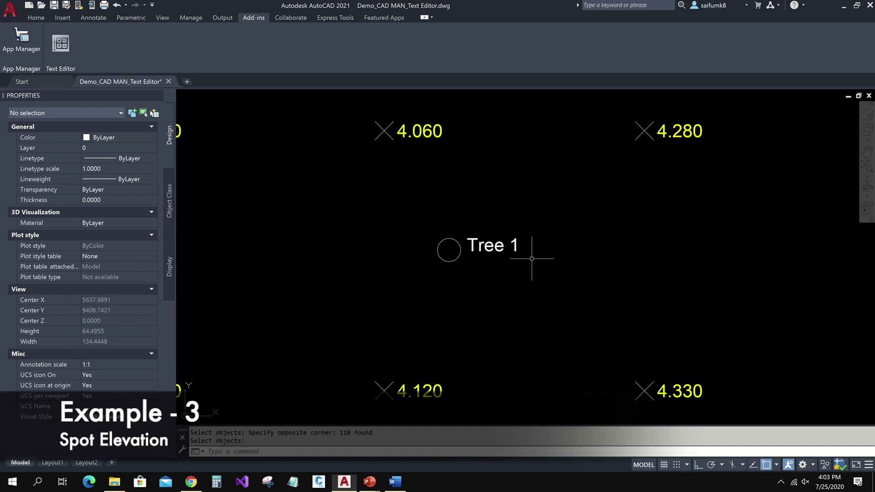
scroll(531, 259, "down", 4)
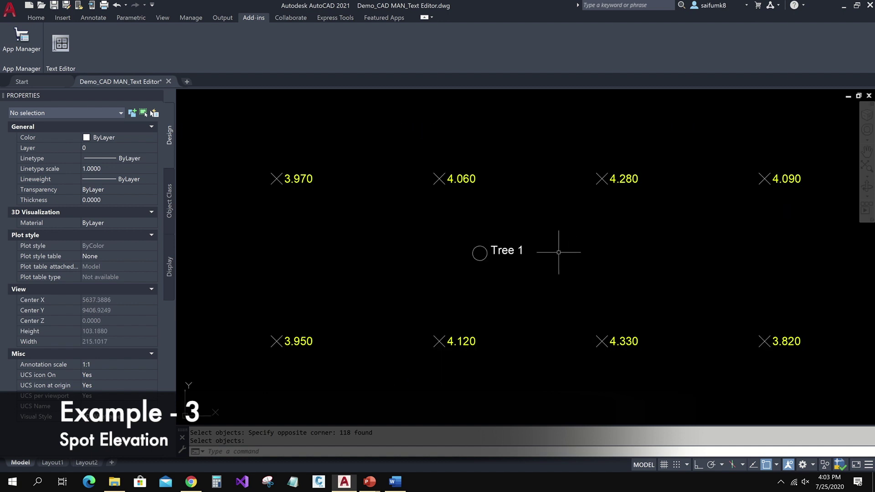
scroll(535, 262, "down", 2)
scroll(523, 273, "down", 2)
scroll(522, 273, "up", 2)
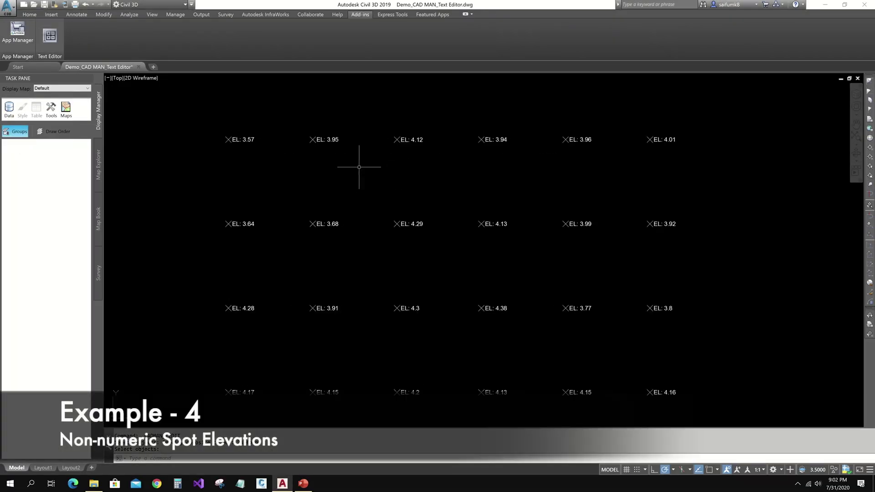
scroll(382, 147, "up", 4)
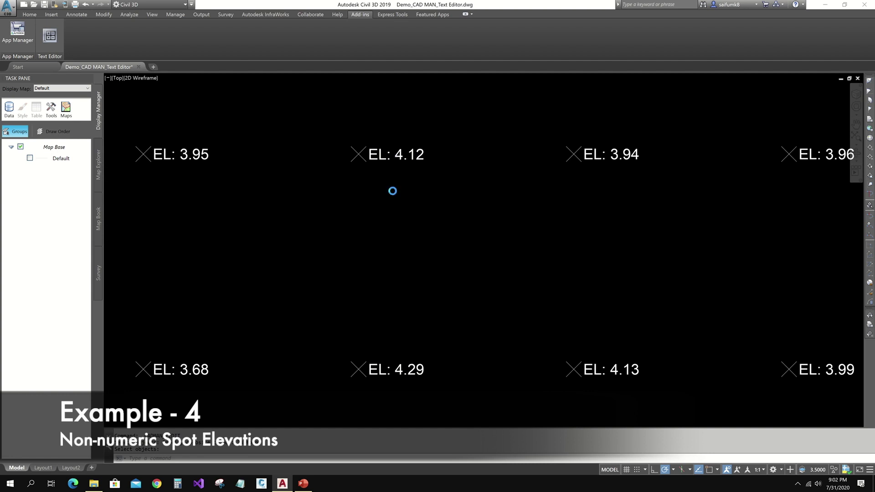
scroll(390, 194, "down", 4)
scroll(413, 150, "down", 2)
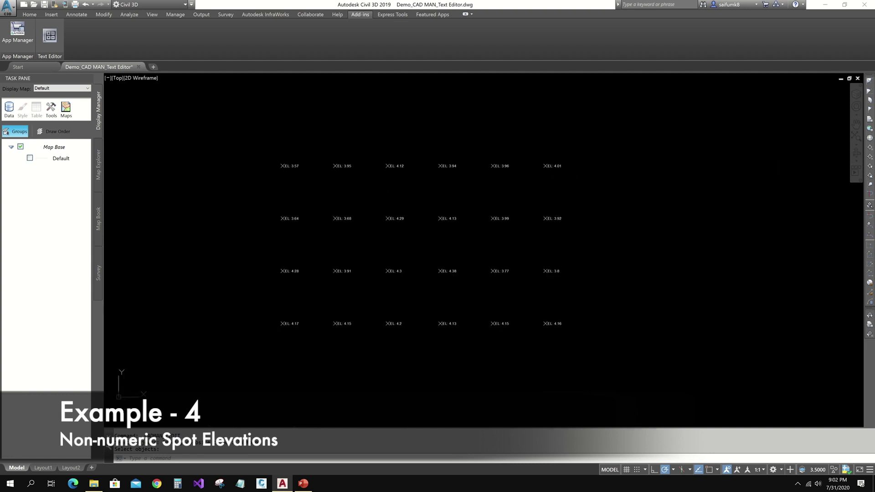
scroll(389, 185, "up", 2)
middle_click_drag(389, 185, 395, 160)
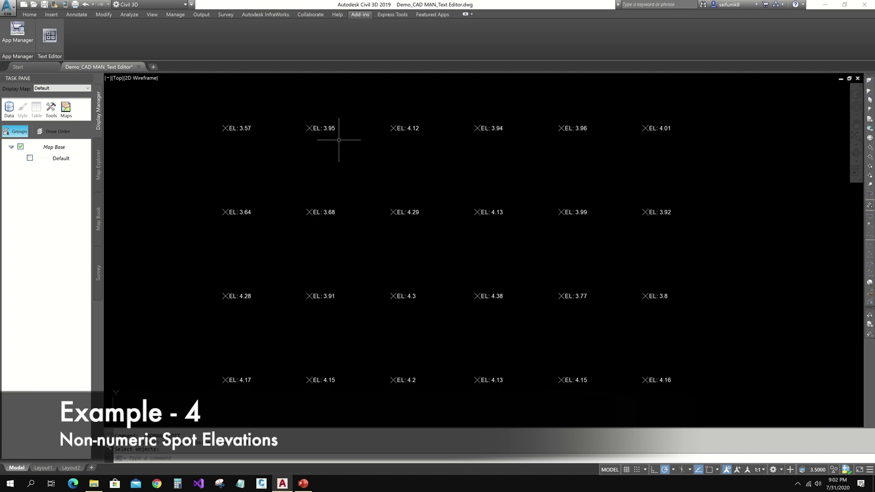
left_click(49, 37)
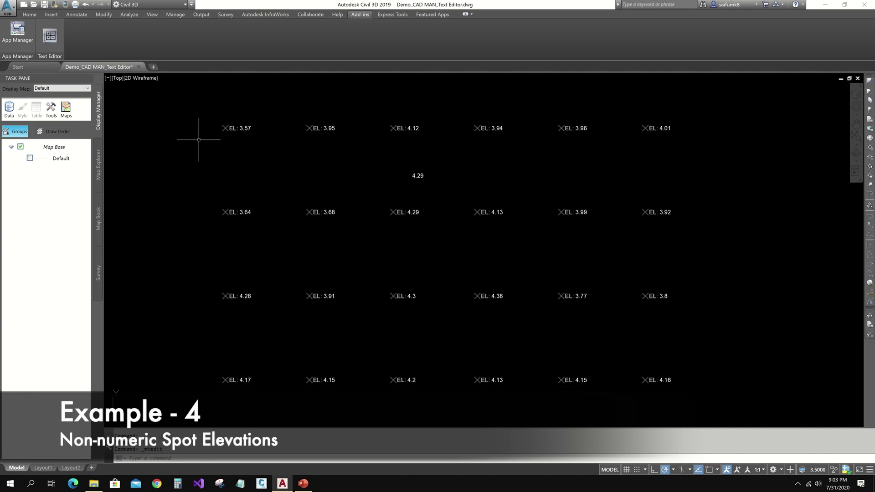
Add 100 to all 25 spot texts and colour them red with CAD MAN's Text Editor
left_click(49, 37)
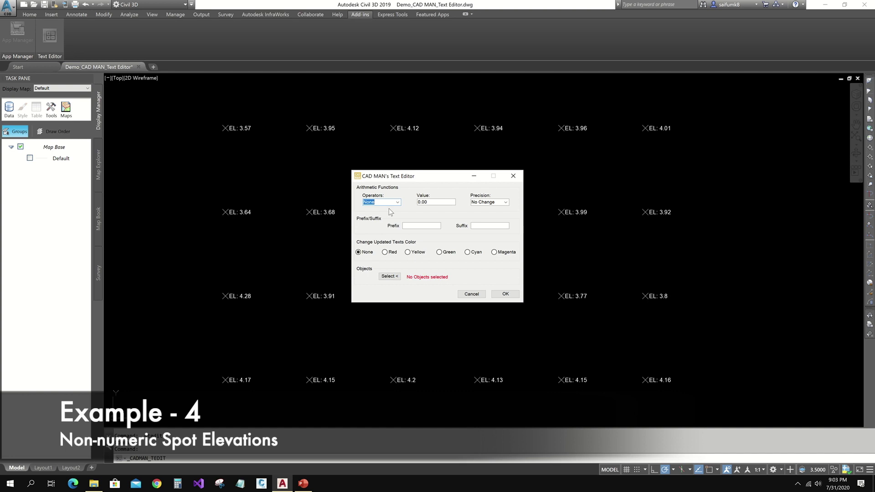
left_click_drag(414, 178, 546, 144)
left_click(530, 168)
left_click(507, 180)
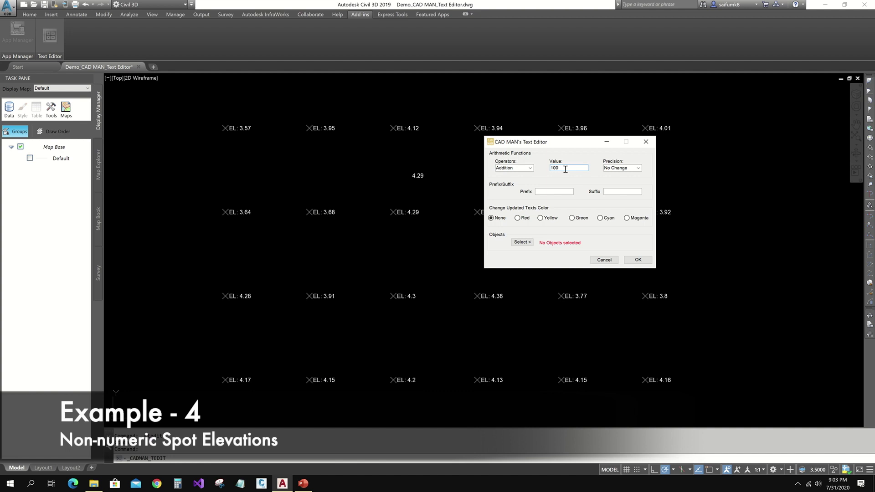
left_click(520, 242)
left_click(716, 396)
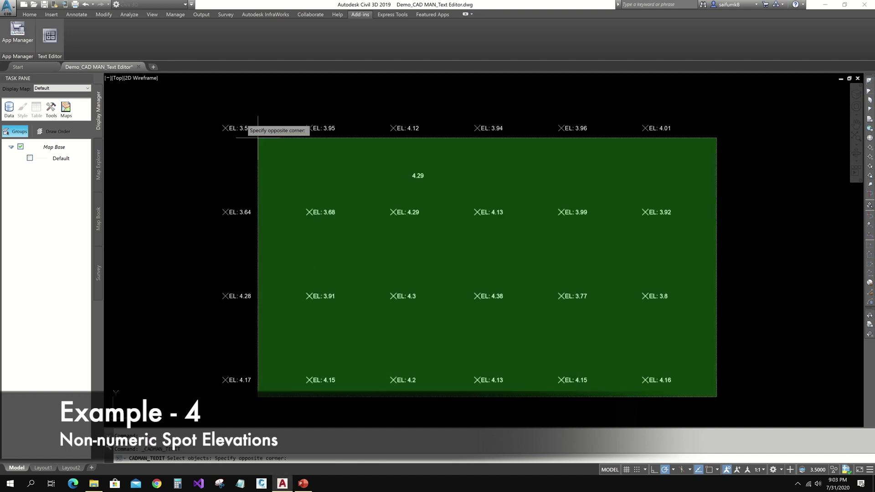
left_click(181, 80)
key("Return")
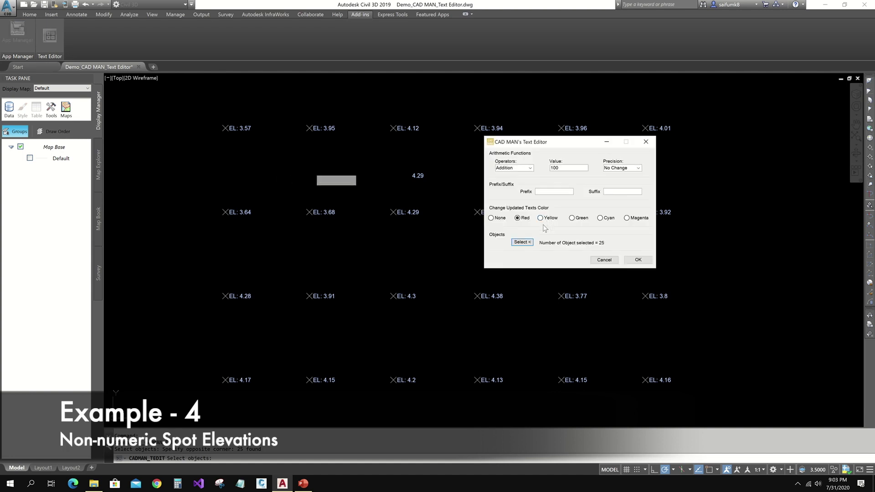
left_click(638, 260)
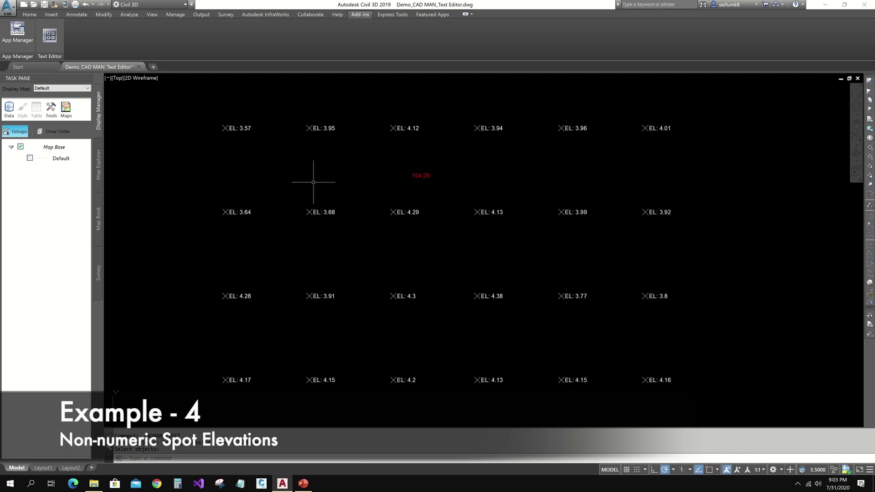
Erase the lone 104.29 text
left_click(442, 186)
left_click(385, 162)
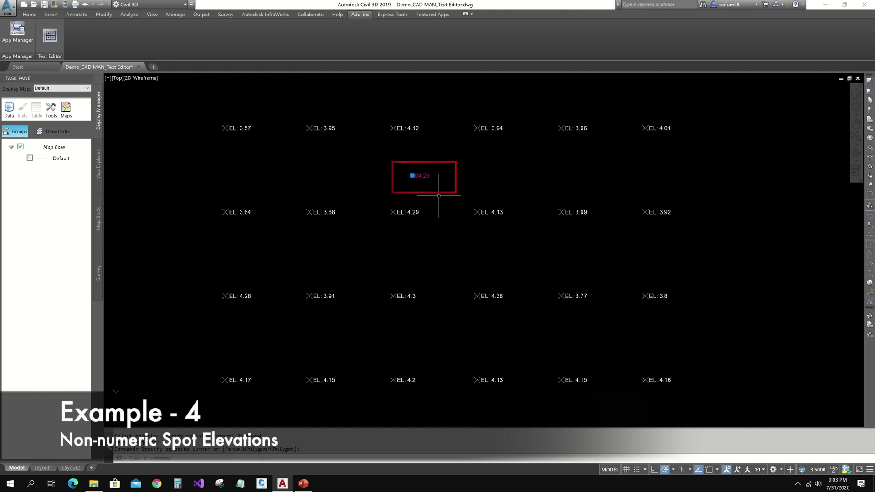
key("Return")
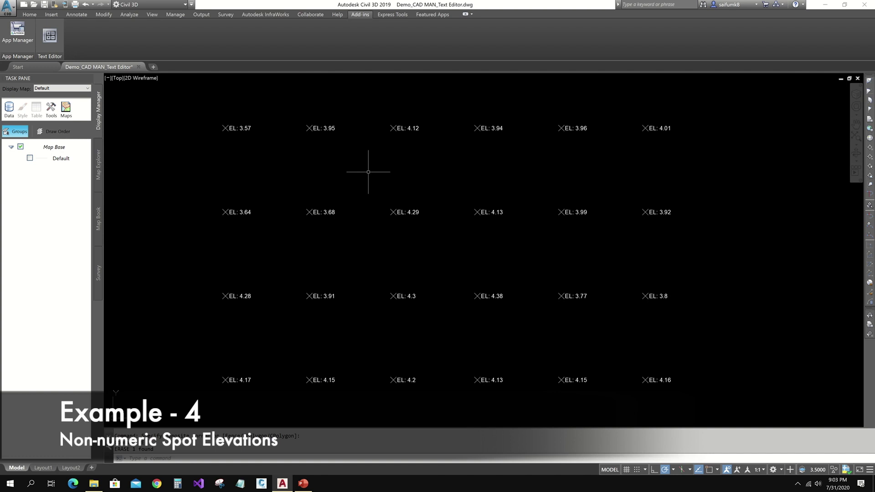
Use FIND to replace 'EL: ' with nothing in the 24 window-selected spot elevation labels
type("IND")
key("Return")
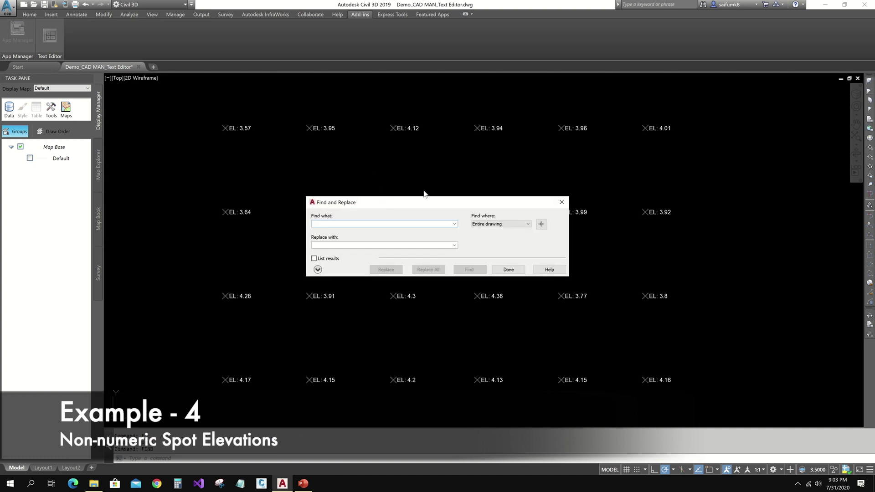
type("EL:")
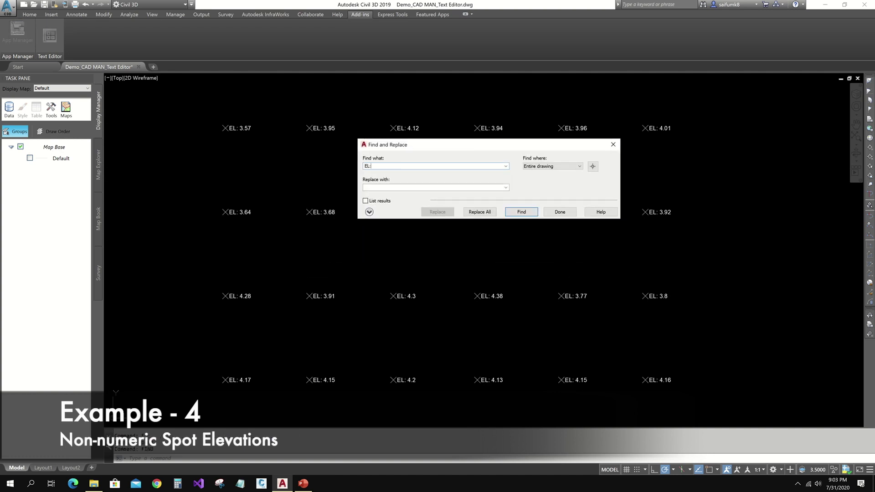
left_click(392, 187)
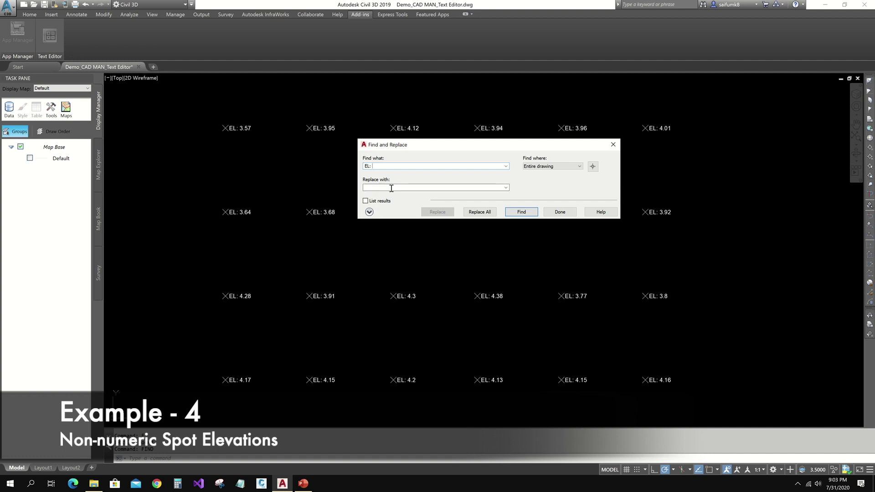
left_click(592, 167)
left_click(721, 401)
left_click(125, 77)
key("Return")
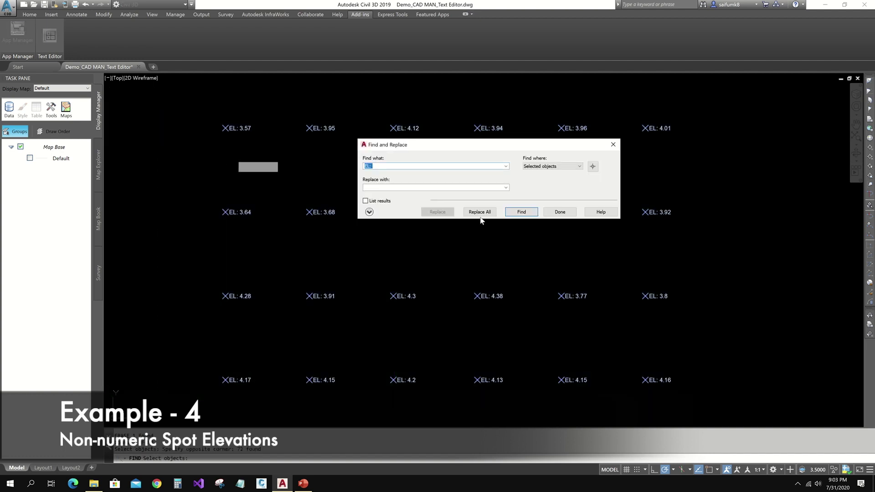
left_click(479, 212)
left_click(560, 211)
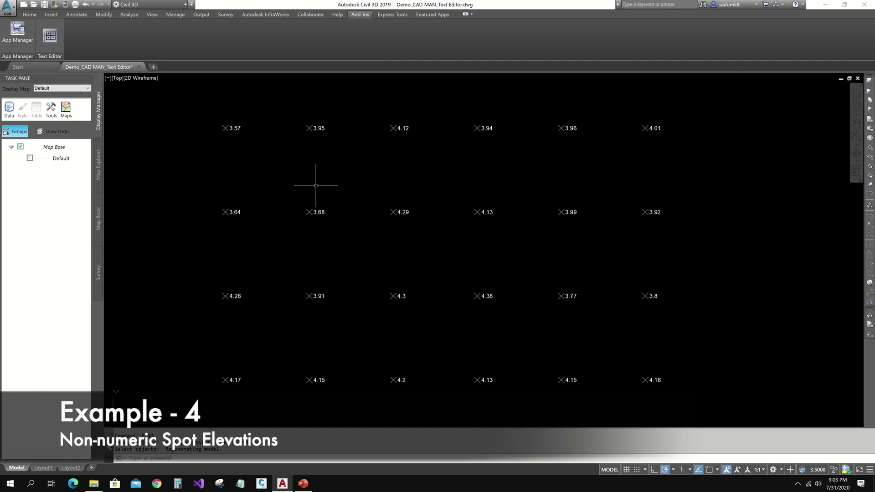
In the CAD MAN Text Editor, add 1 to the windowed elevation numbers and color them Green
left_click(49, 37)
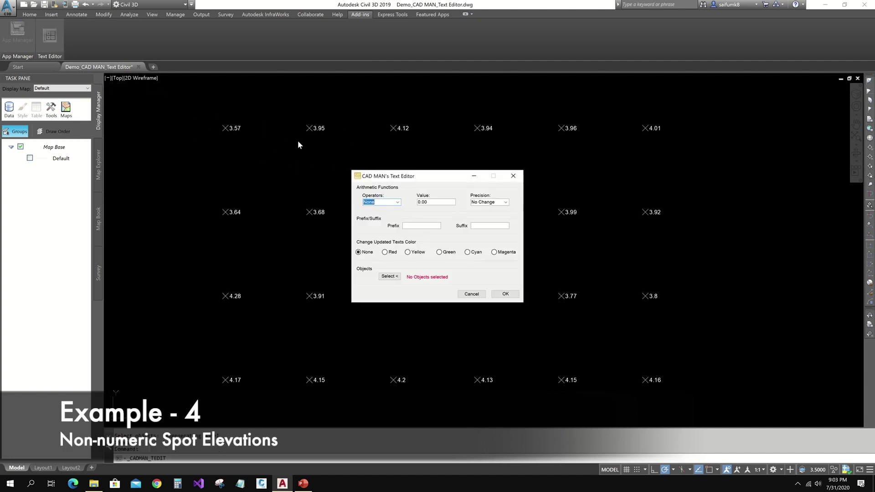
left_click(398, 203)
left_click(385, 212)
key("Tab")
type("1")
left_click(446, 253)
left_click(389, 277)
left_click(791, 391)
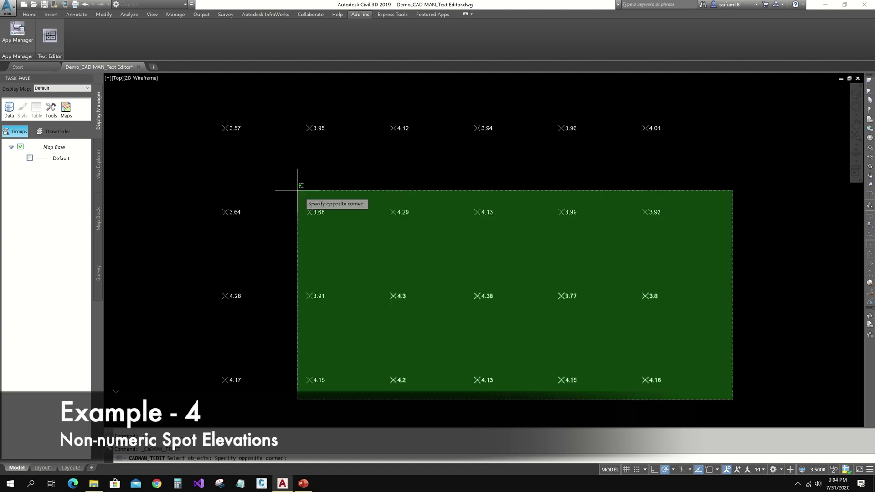
left_click(299, 189)
key("Return")
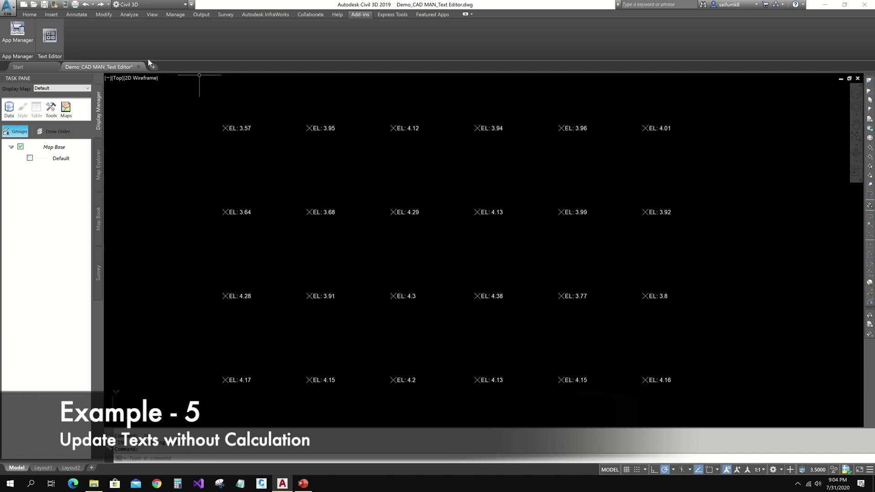
Set the CAD MAN Text Editor to operator None, suffix 'm' and color Green
left_click(53, 39)
left_click_drag(455, 181, 690, 128)
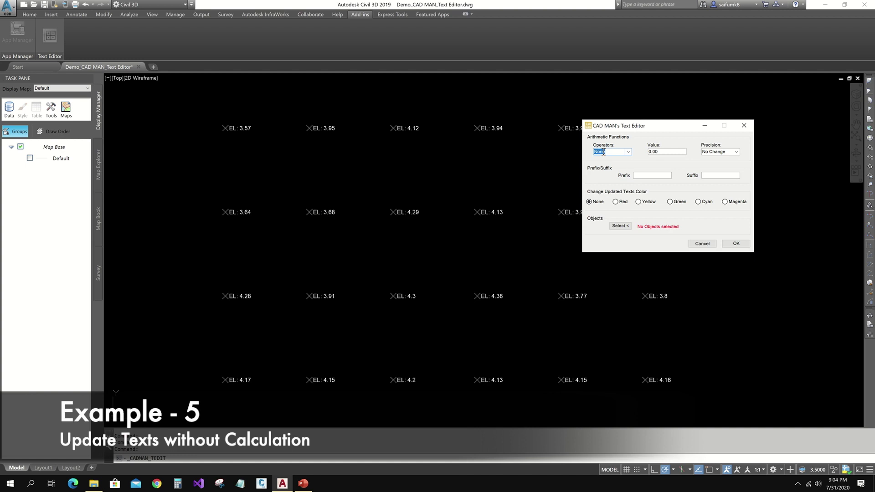
left_click(628, 152)
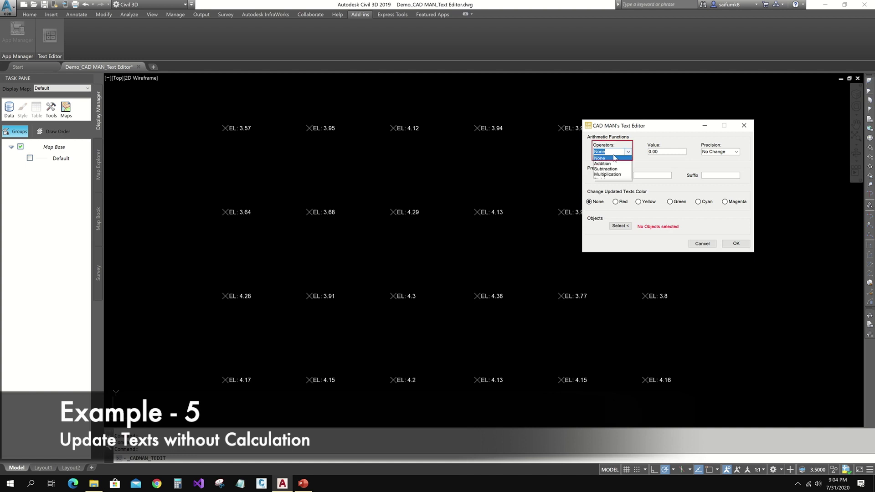
left_click(602, 159)
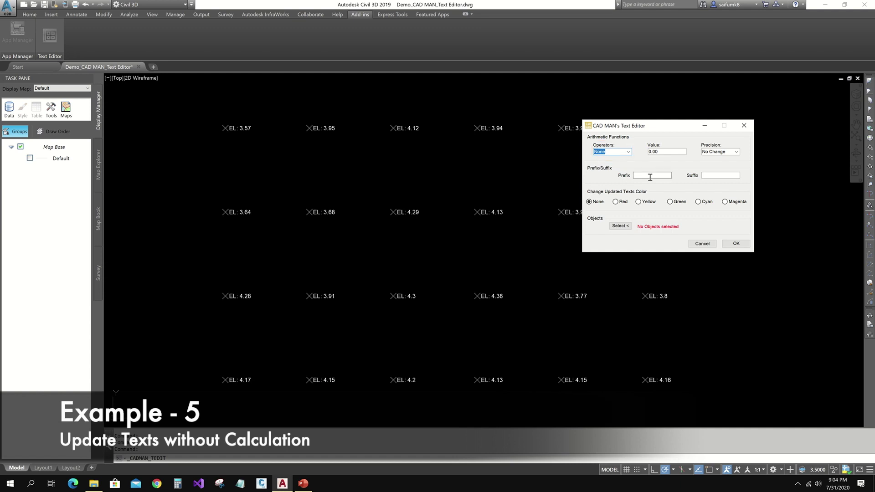
left_click(711, 176)
left_click(675, 203)
Window-select all 24 spot labels and apply the green 'm' suffix
left_click(619, 226)
left_click(742, 395)
left_click(162, 110)
key("Return")
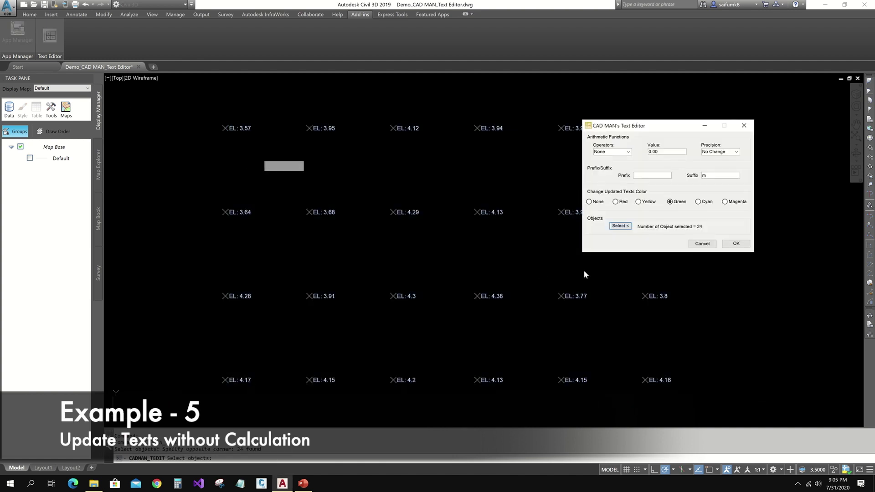
left_click(736, 243)
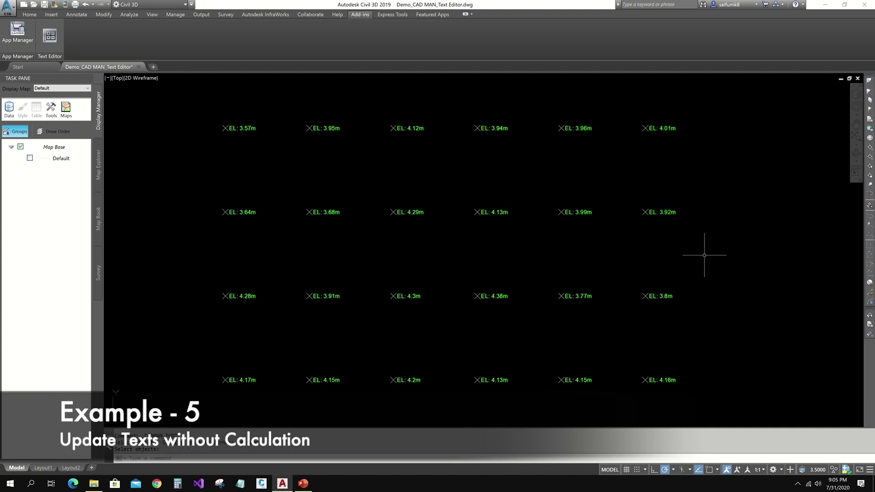
scroll(500, 130, "up", 2)
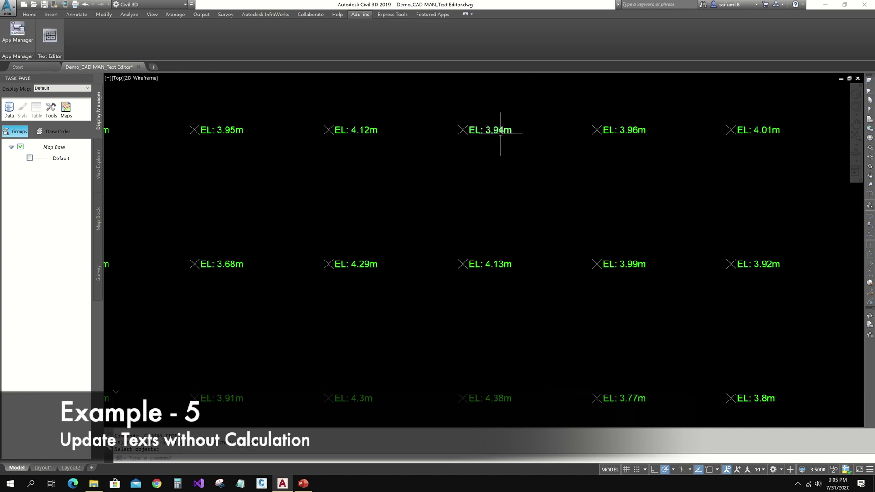